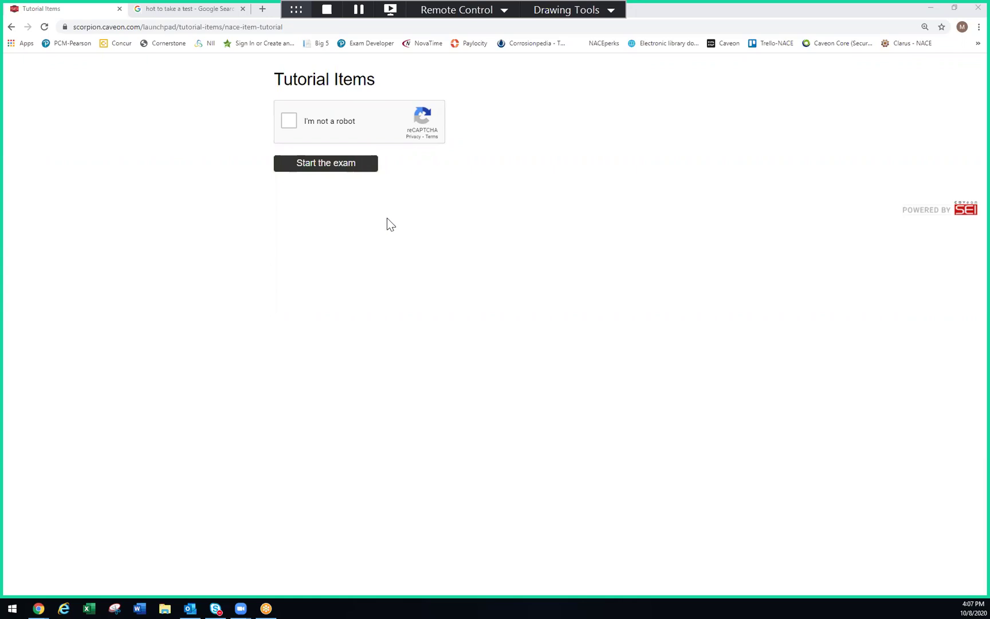
Complete the robot check, start the Tutorial Items exam and proceed past the computer and connectivity check
click(286, 119)
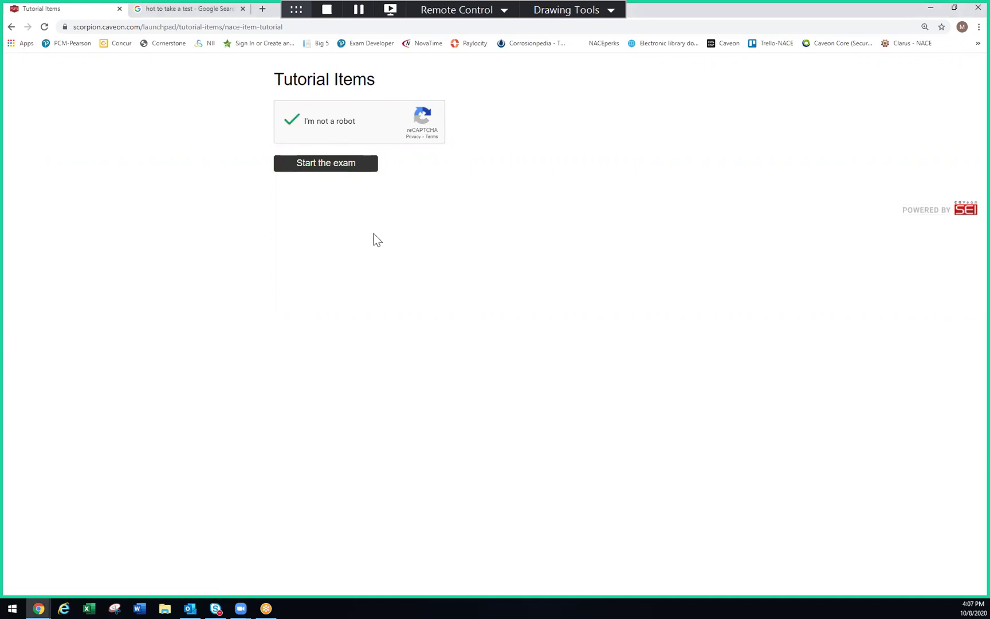
click(319, 167)
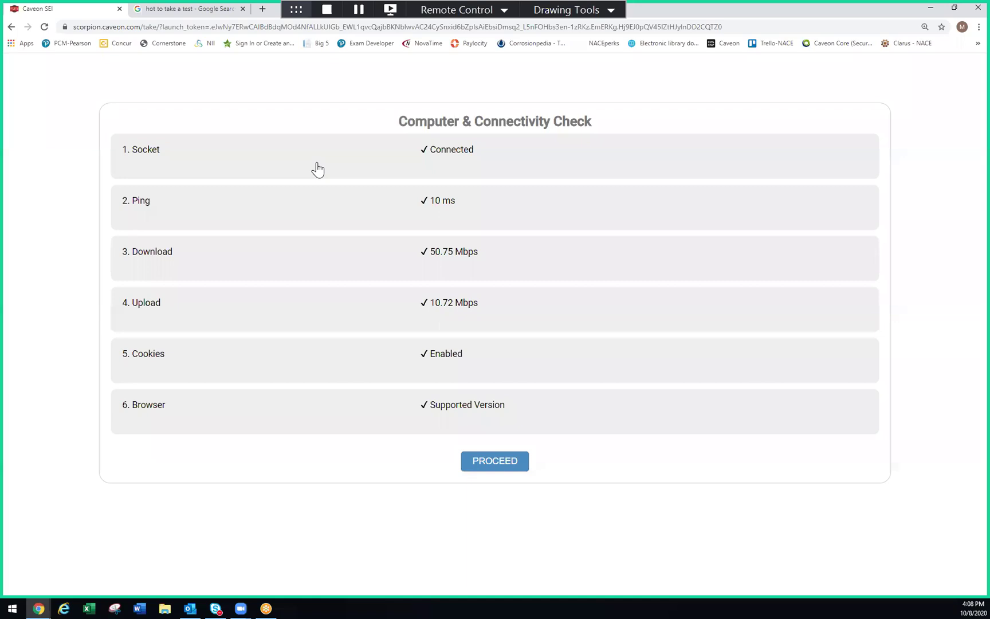
click(498, 454)
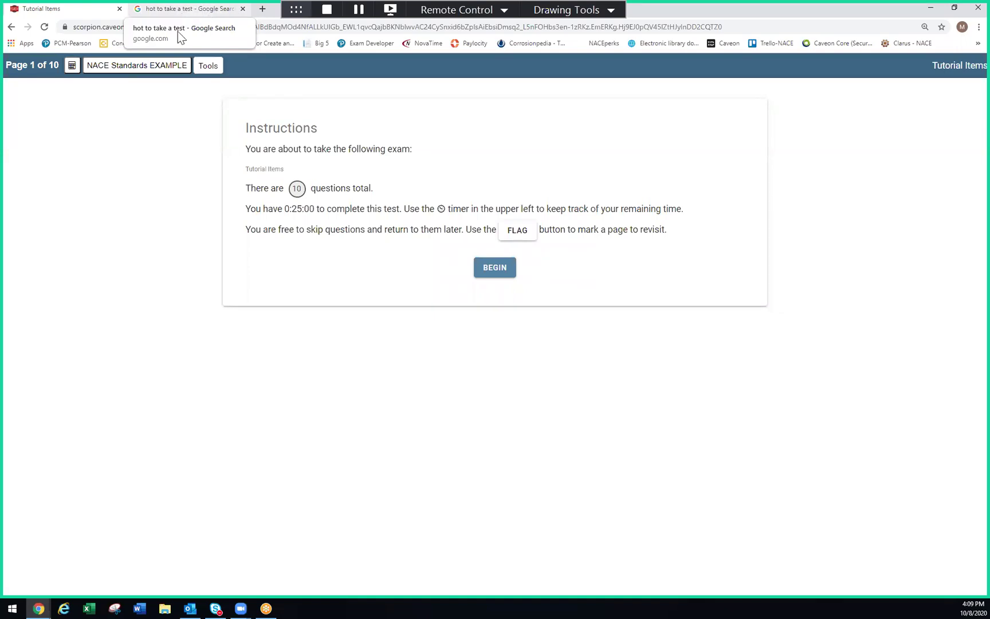
Close the Google search page about taking a test and begin the exam from its instructions
click(241, 9)
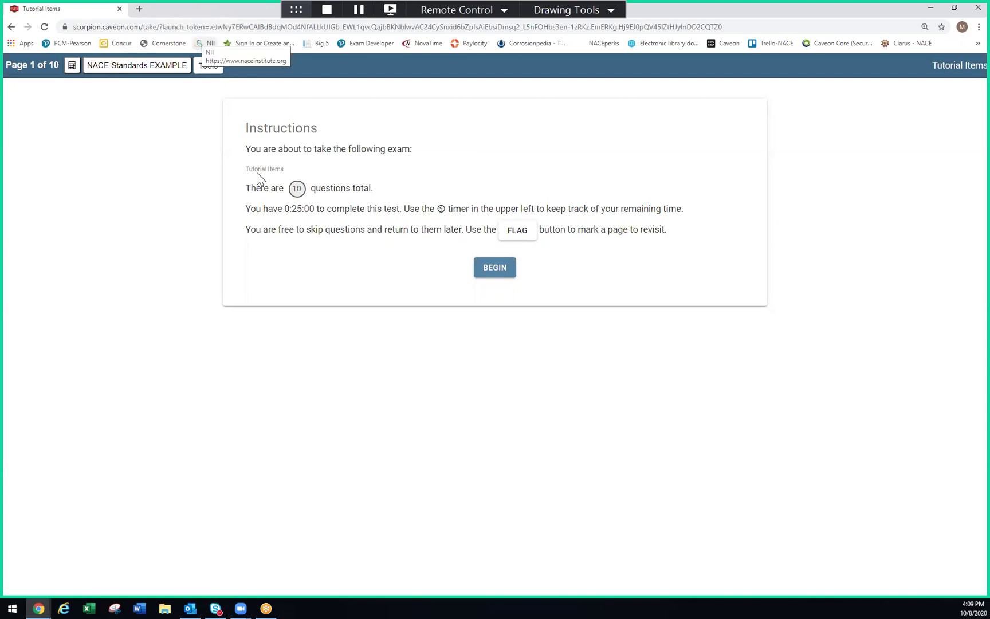
click(493, 266)
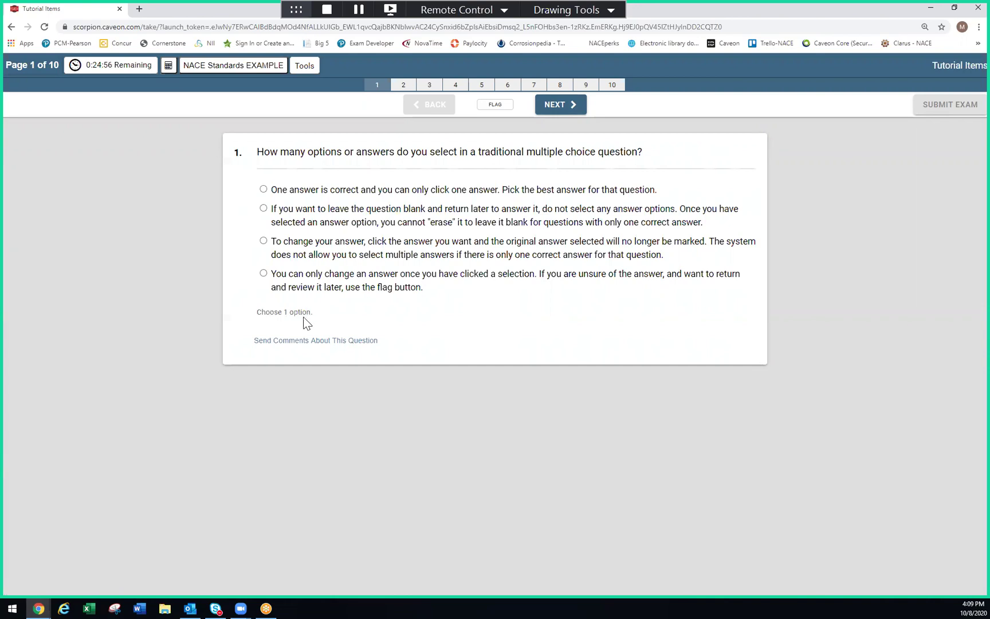
Try the single-choice answers of question 1, leave the "leave the question blank and return later" answer selected, and flag the question
click(264, 189)
click(261, 190)
click(263, 209)
click(263, 190)
click(263, 241)
click(263, 273)
click(263, 241)
click(263, 209)
click(494, 106)
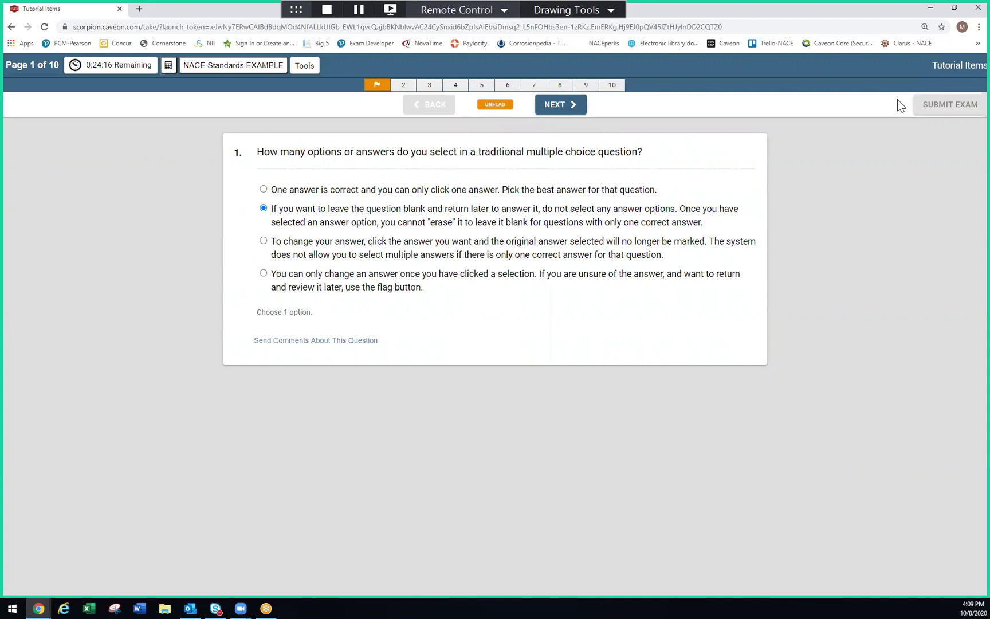
Calculate 66 + 9 with the exam's built-in calculator and hide it
click(168, 66)
double_click(163, 276)
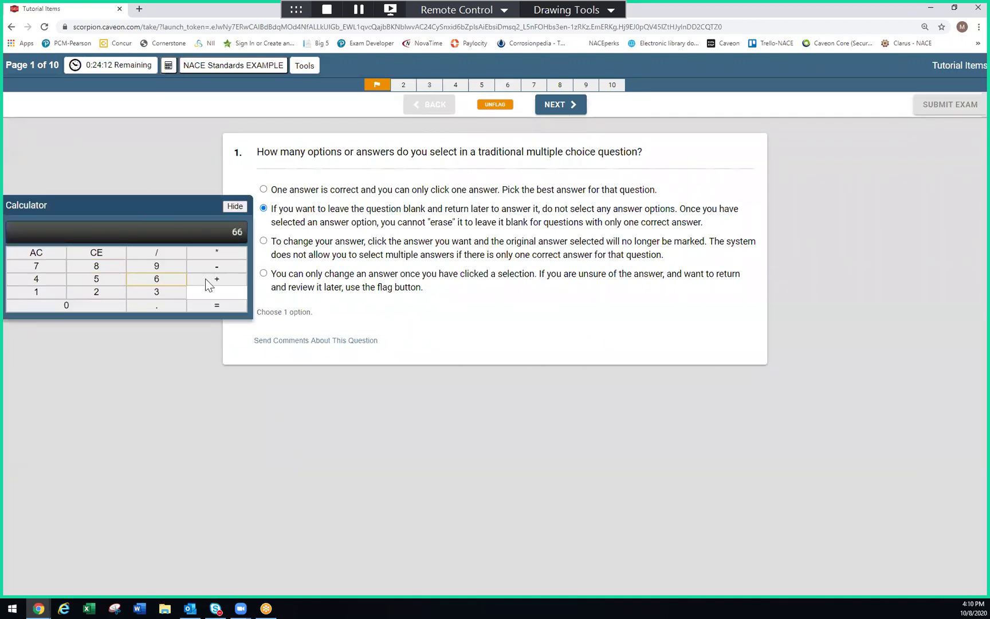
click(215, 280)
click(165, 265)
click(219, 304)
click(239, 207)
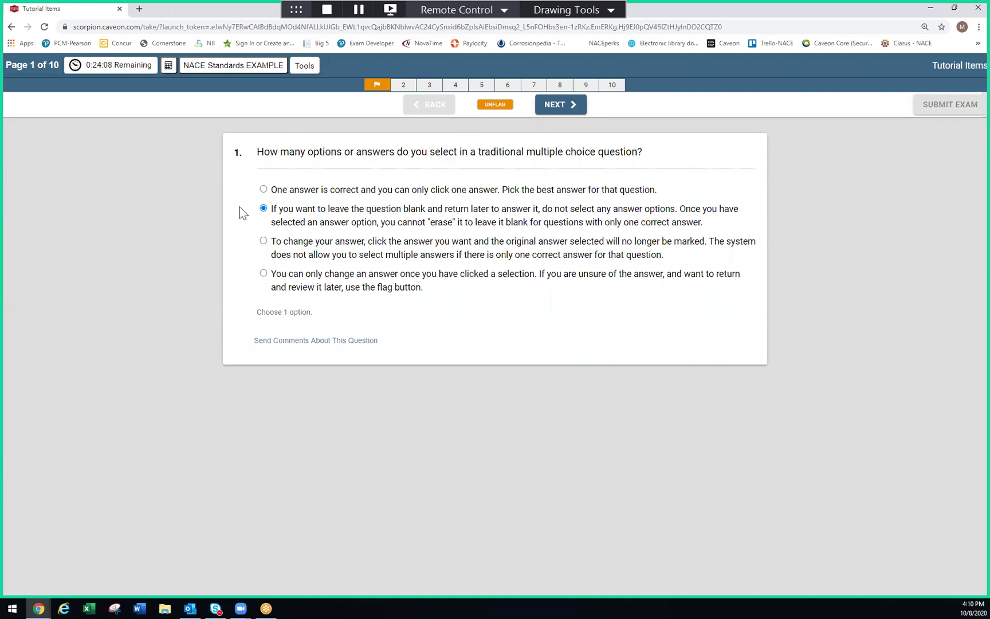
View the NACE Standards EXAMPLE reference document enlarged and zoomed in, and hide it
click(220, 66)
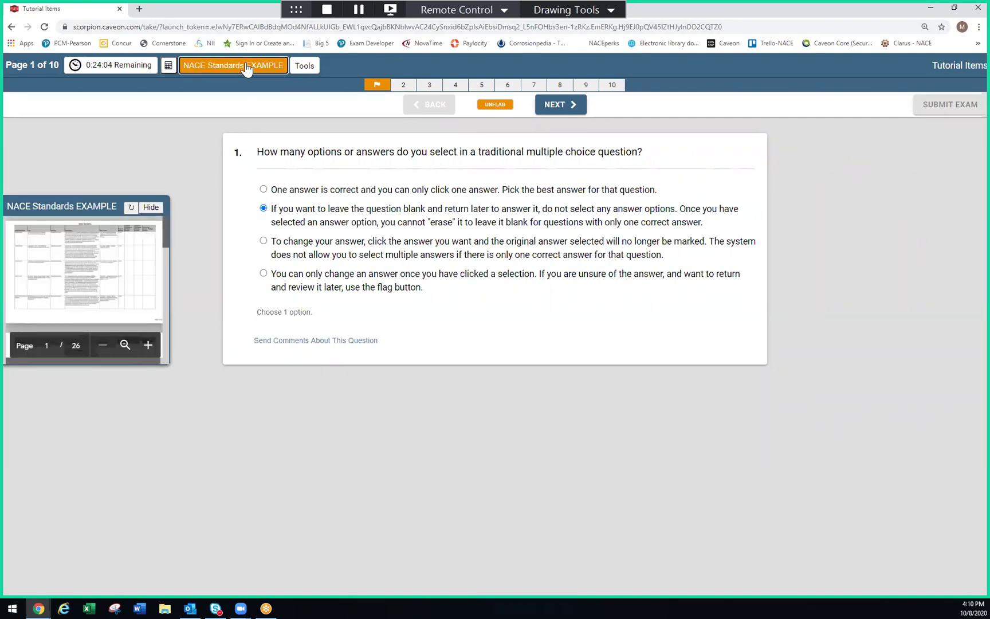
click(148, 345)
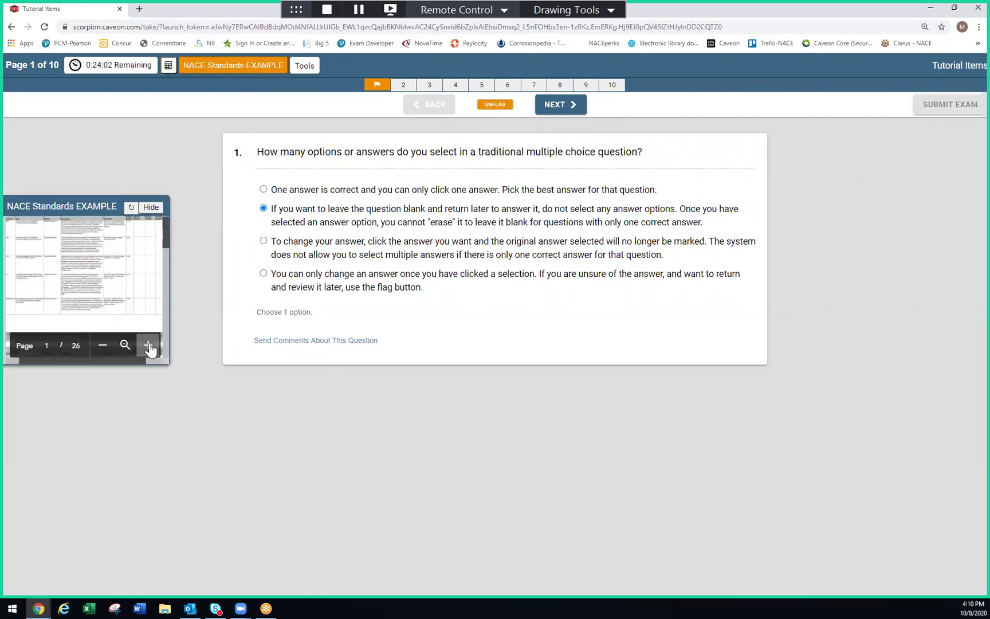
drag(168, 363, 713, 536)
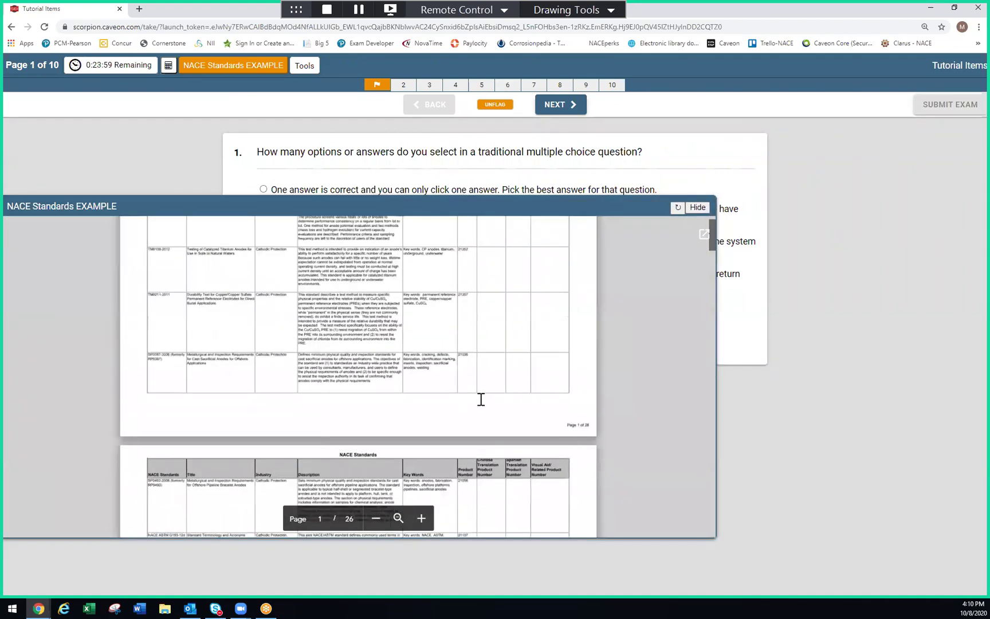
click(396, 519)
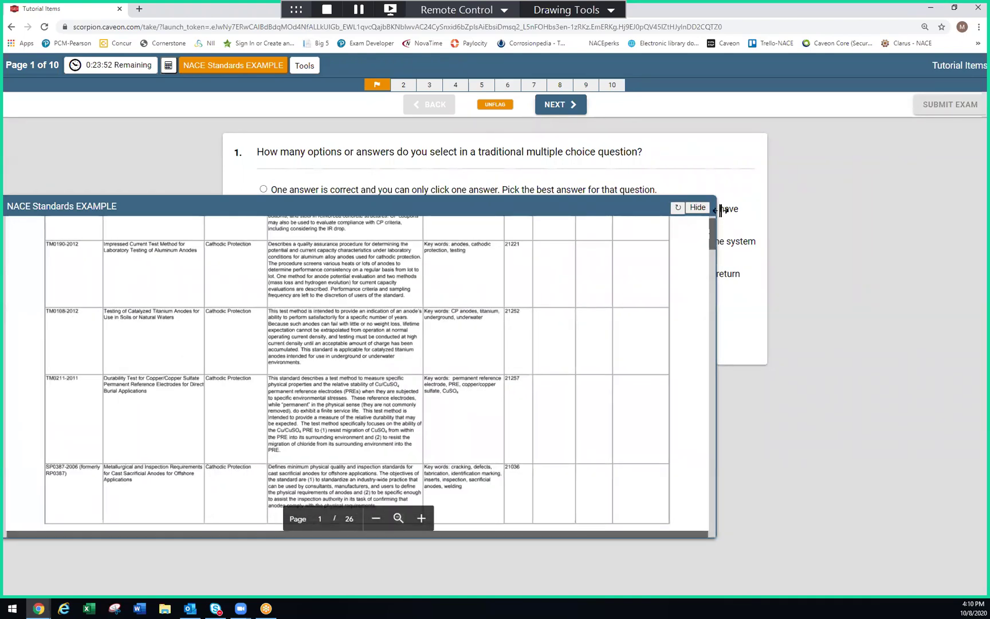
click(698, 208)
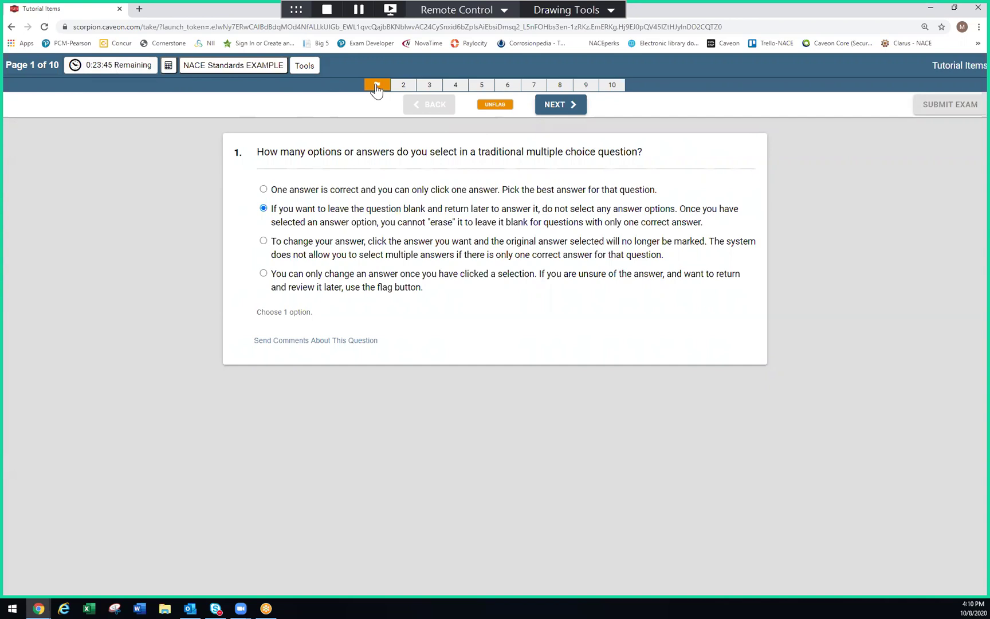
Go to question 2 and select its first three answer options
click(560, 106)
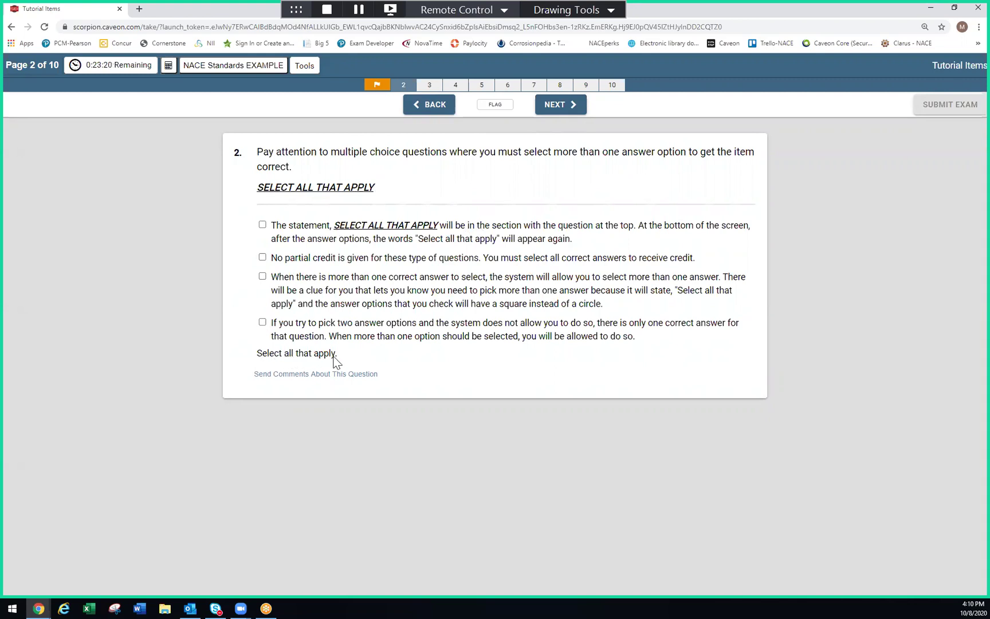
click(263, 277)
click(262, 257)
click(262, 225)
click(262, 276)
Return to question 1, change its answer to "One answer is correct and you can only click one answer", and unflag it
click(426, 103)
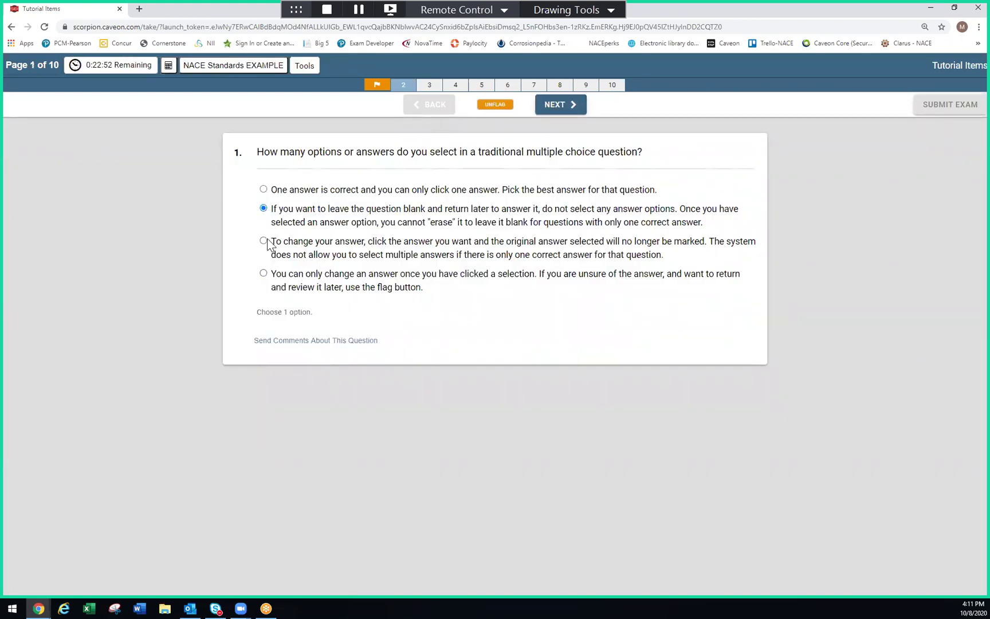
click(264, 242)
click(263, 208)
click(263, 274)
click(263, 190)
click(495, 105)
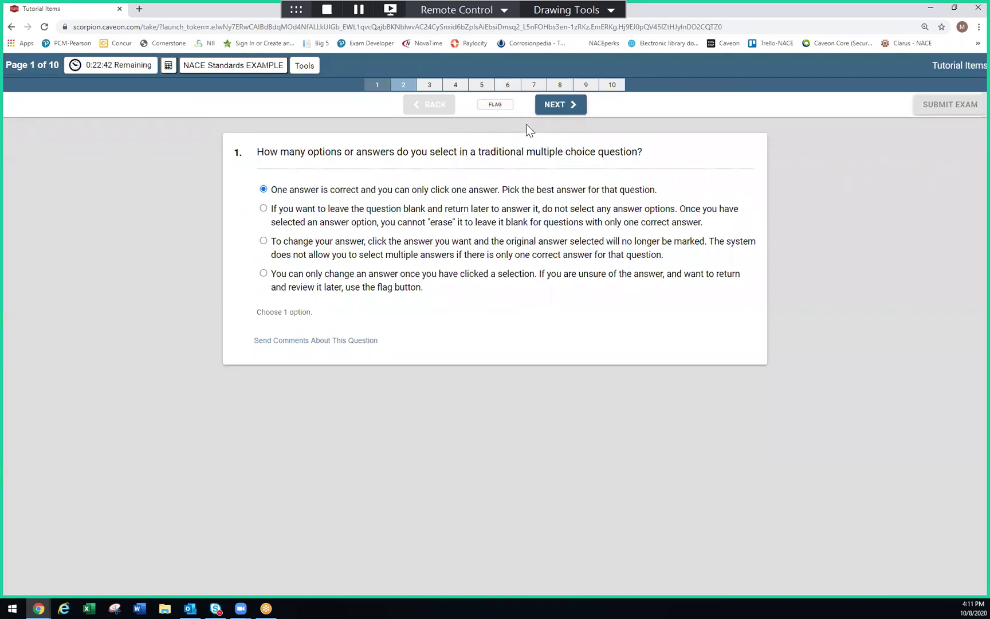
Toggle the "No partial credit is given" option of question 2 and advance to question 3
click(555, 104)
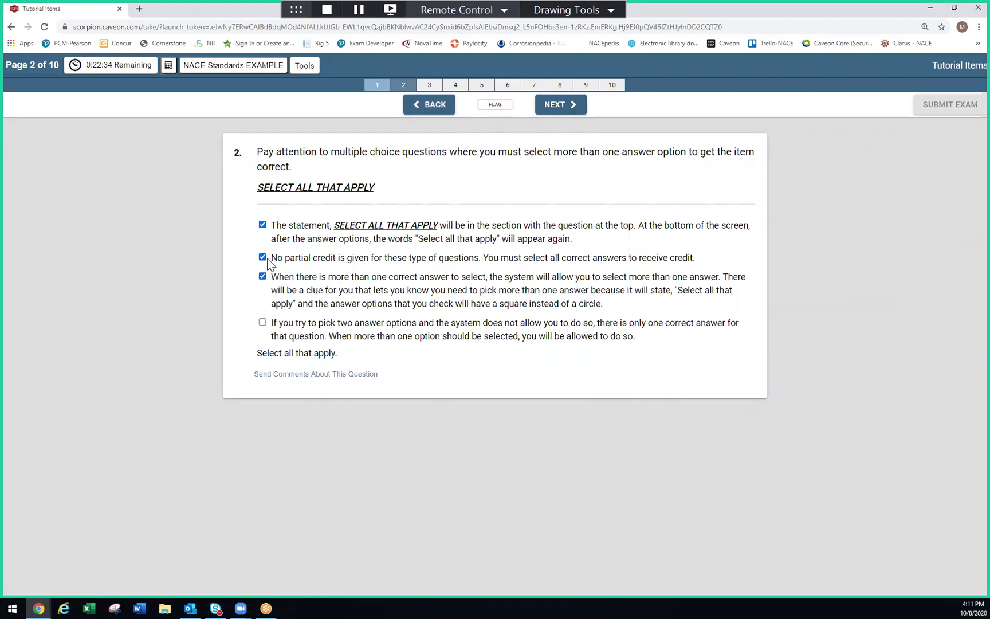
click(263, 259)
click(547, 106)
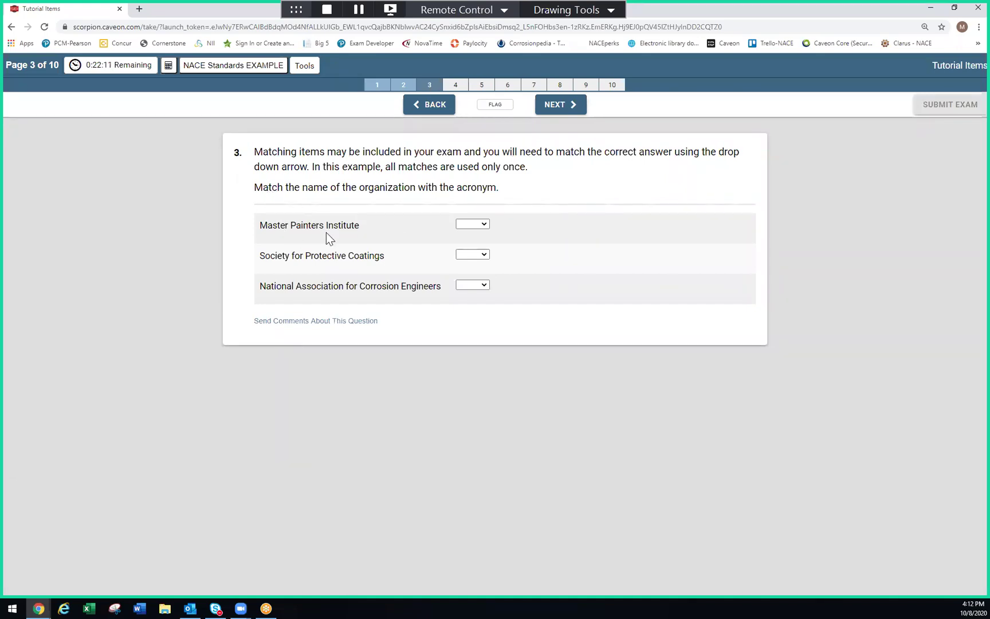
Match Master Painters Institute to MPI and Society for Protective Coatings to SSPC, and choose a match for National Association for Corrosion Engineers
click(483, 224)
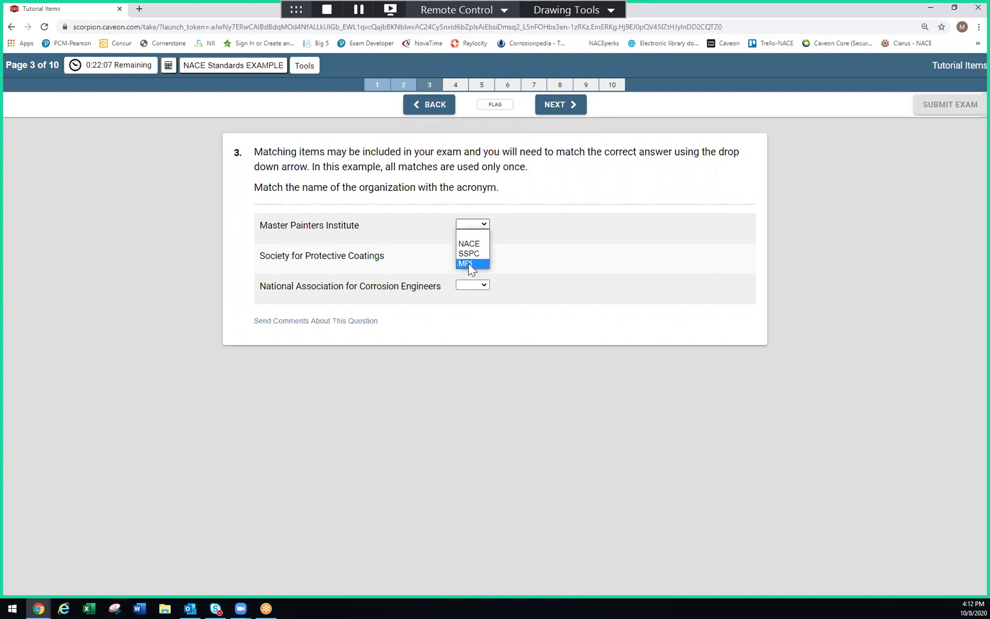
click(484, 222)
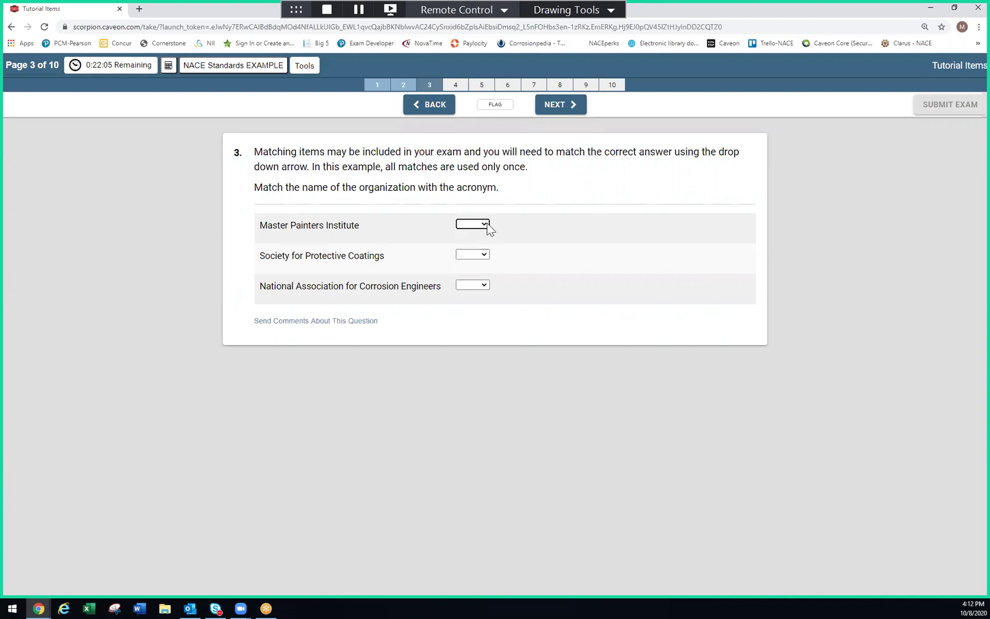
click(484, 224)
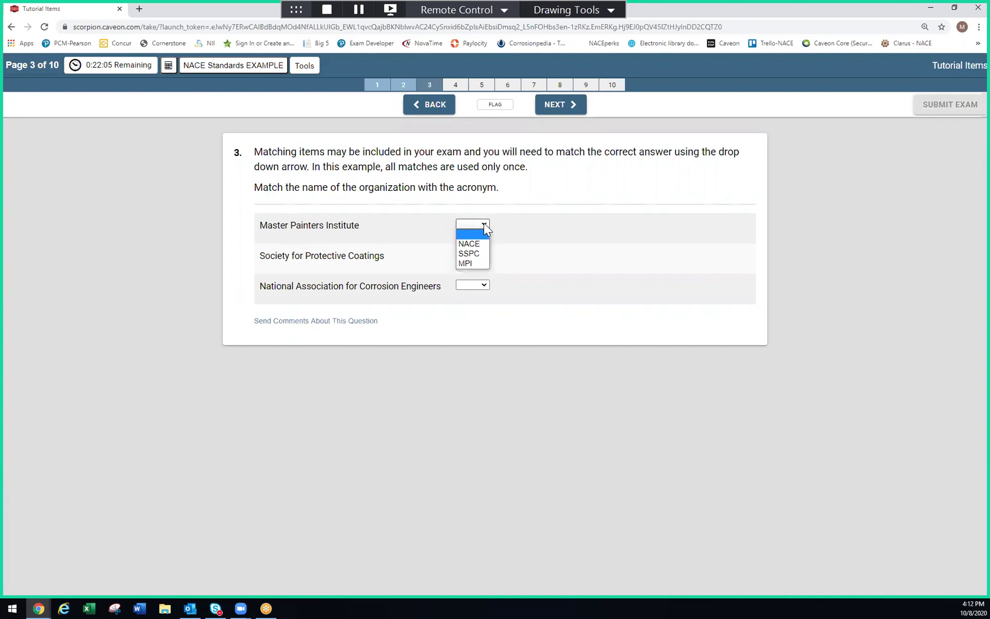
click(466, 264)
click(291, 231)
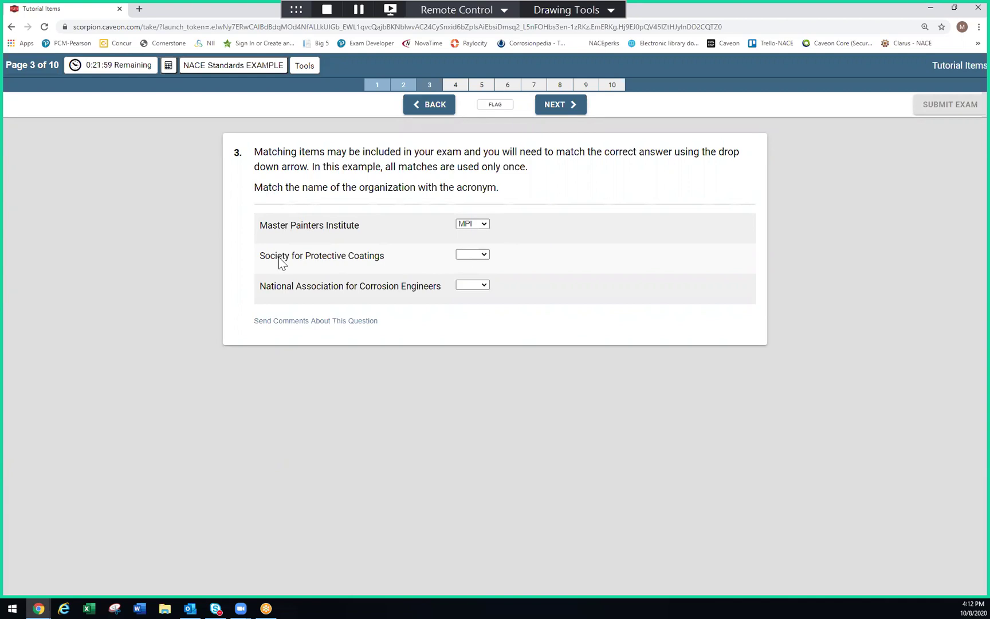
click(484, 255)
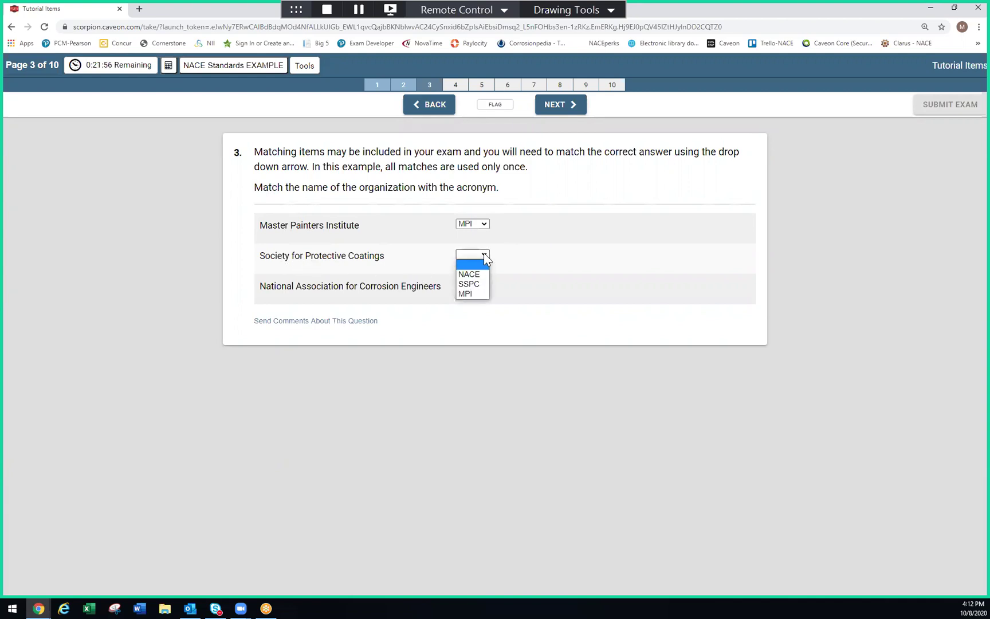
click(478, 283)
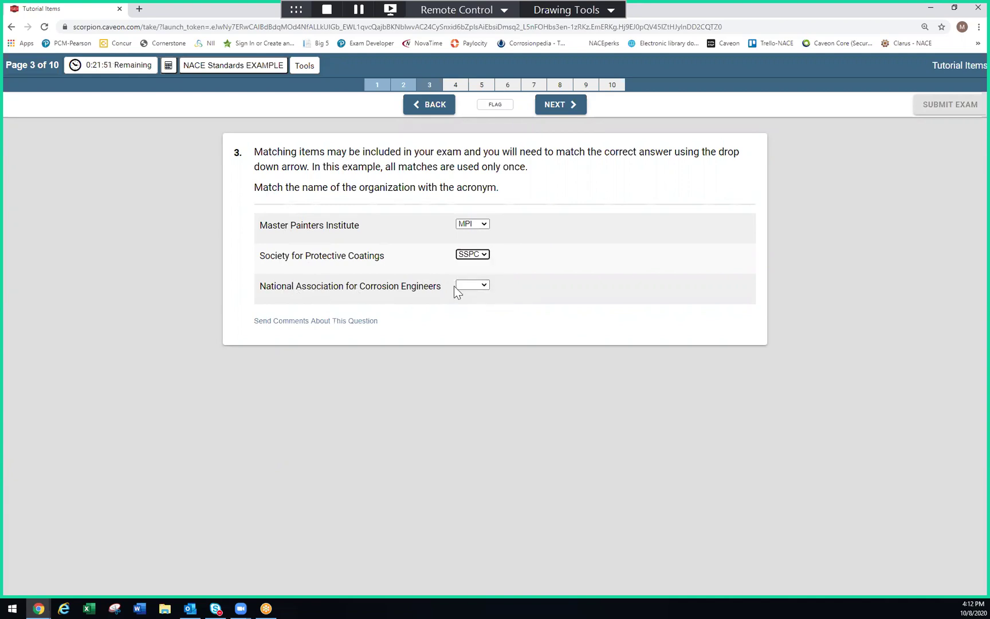
click(485, 285)
On question 4, match National Association for Corrosion Engineers to NACE, Master Painters Institute to MPI and Society for Protective Coatings to SSPC
click(565, 105)
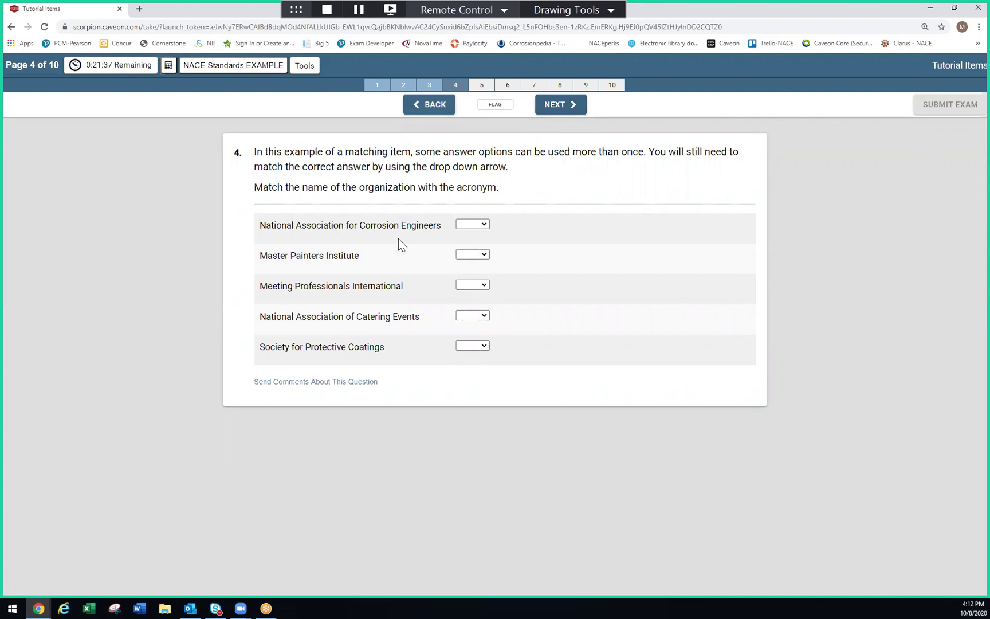
click(479, 226)
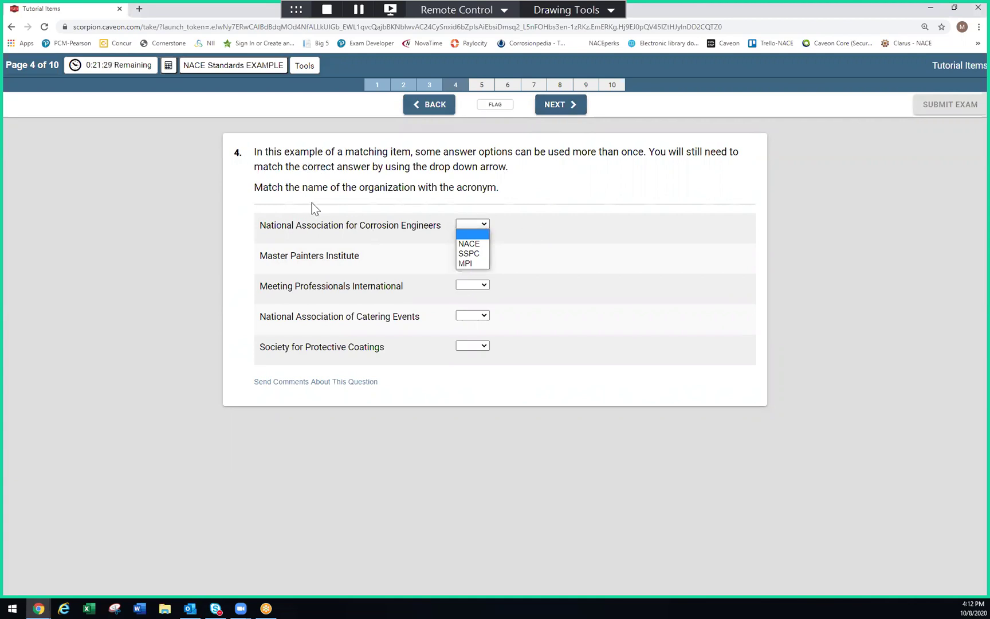
click(464, 244)
click(462, 256)
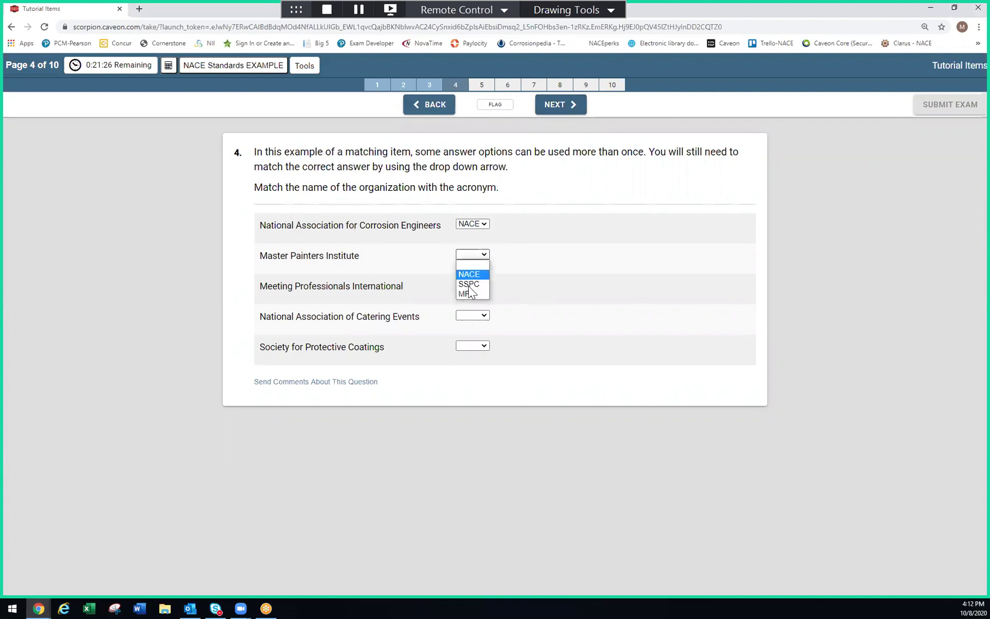
click(467, 291)
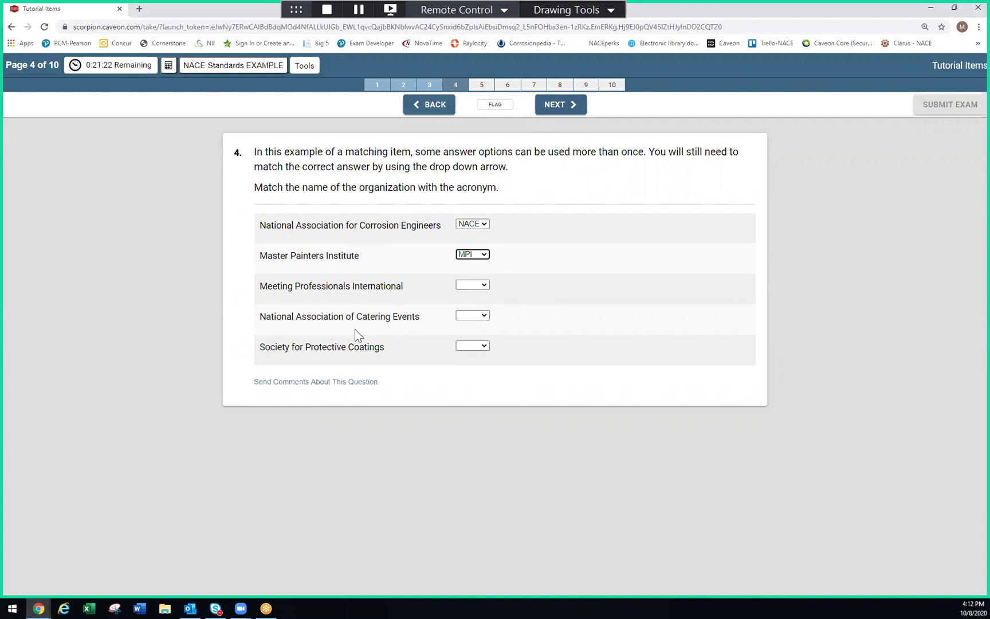
click(473, 346)
click(467, 375)
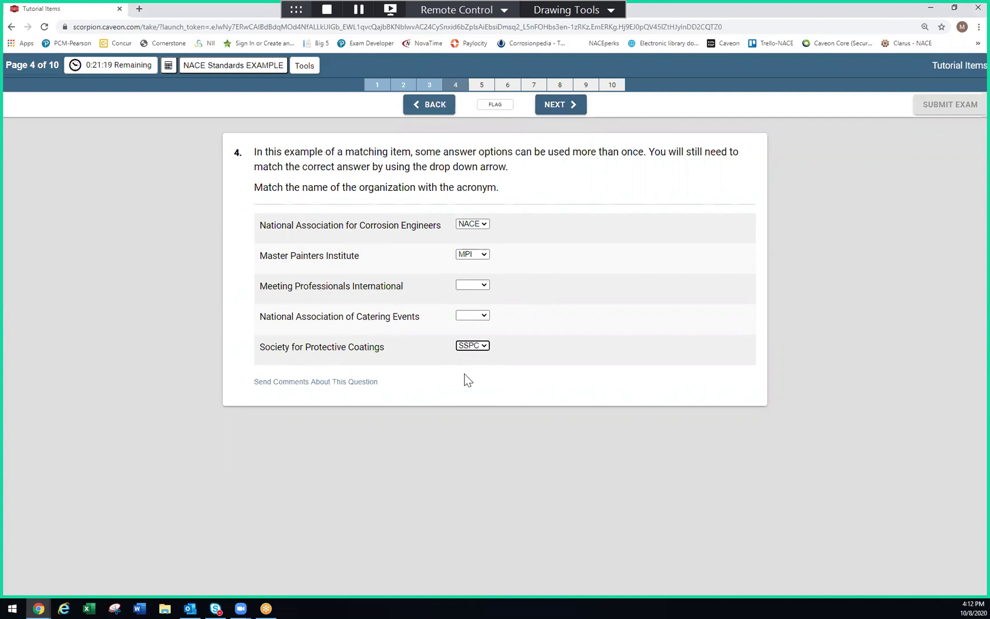
Match National Association of Catering Events to NACE and Meeting Professionals International to MPI
click(475, 315)
click(467, 337)
click(483, 290)
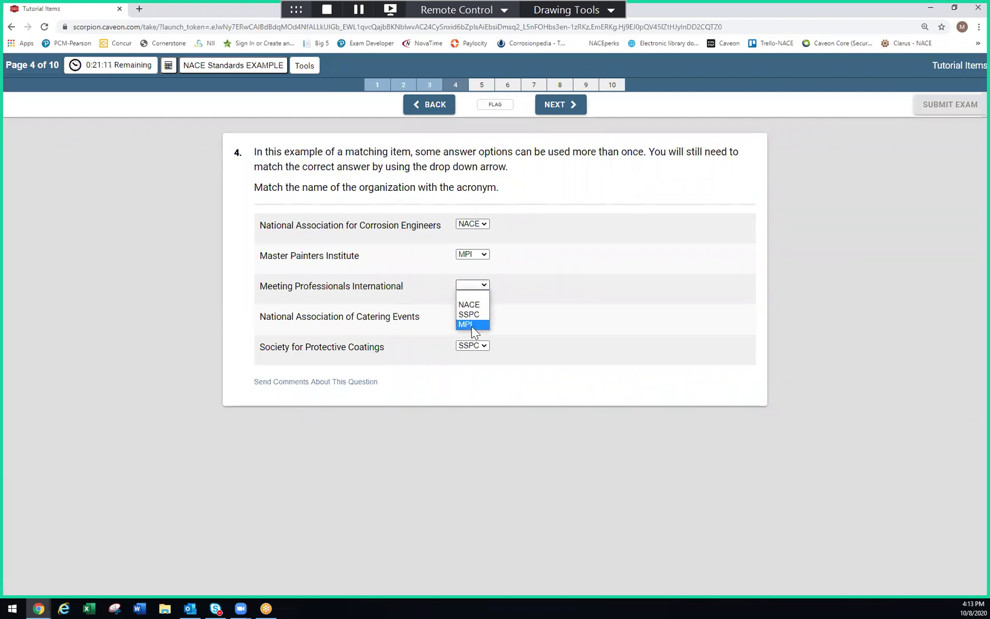
click(471, 326)
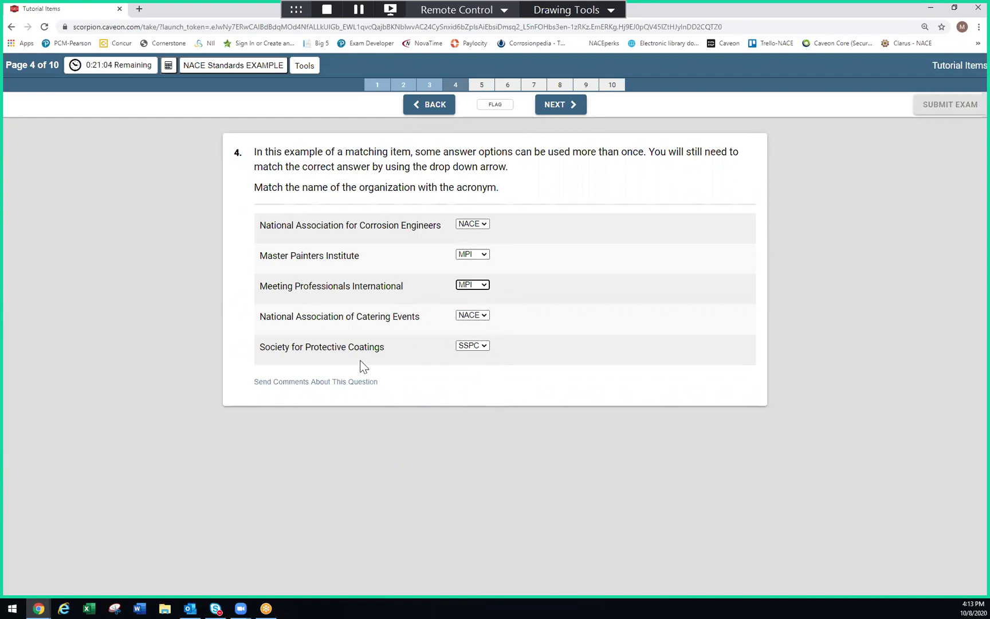
Go to question 5 and practise placing and removing the answer spot, leaving it midway along the rusty nail
click(562, 105)
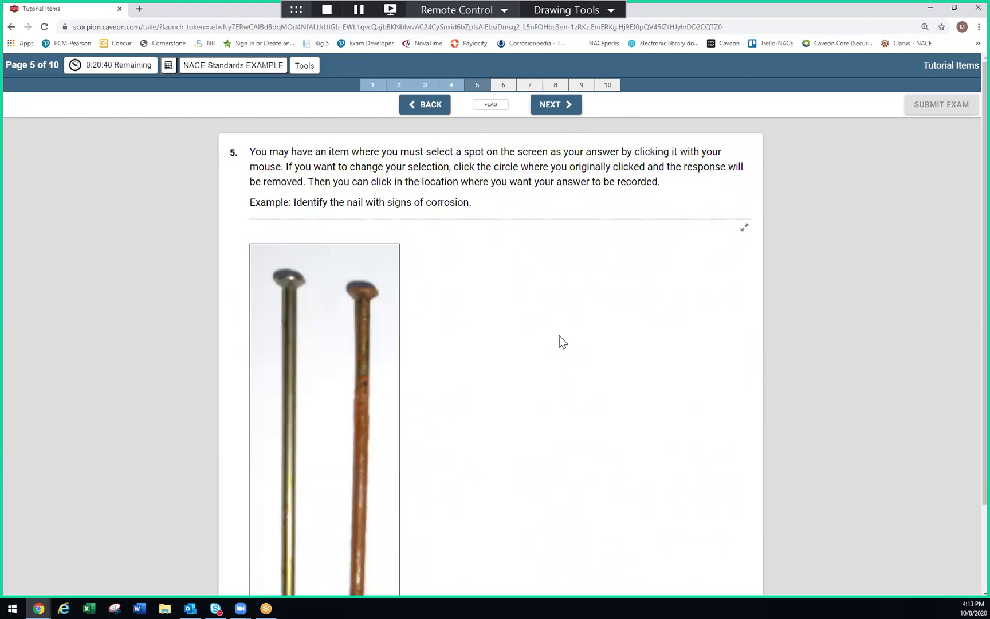
scroll(559, 335, down, 1)
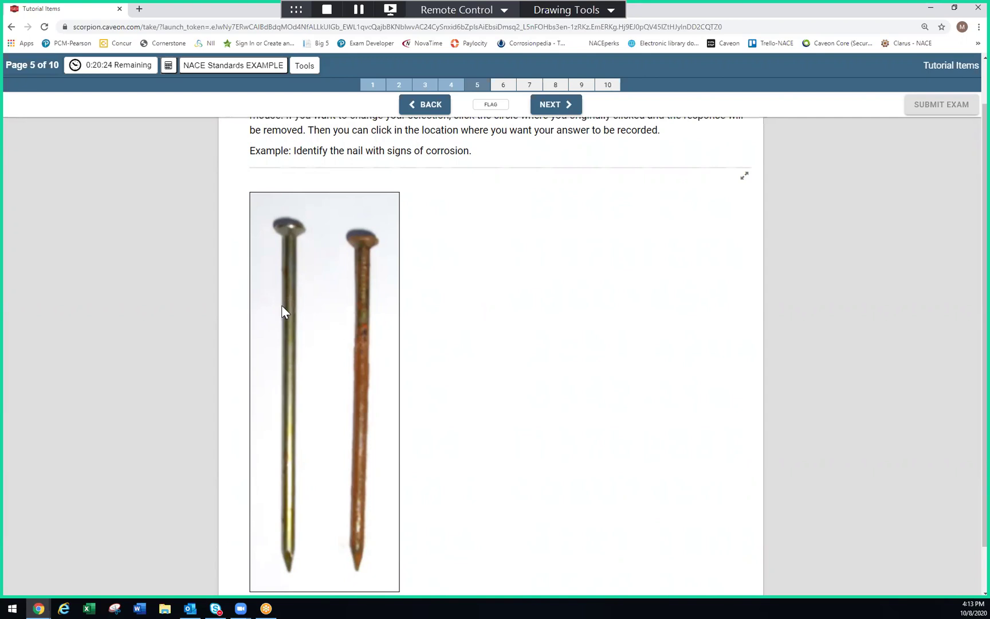
click(359, 361)
click(361, 362)
click(360, 401)
click(360, 415)
click(360, 415)
click(359, 477)
click(360, 478)
click(291, 408)
click(362, 389)
Open the form for sending comments about question 5 to the test author
scroll(552, 454, down, 1)
scroll(550, 455, up, 2)
scroll(362, 403, down, 2)
scroll(362, 405, up, 2)
scroll(387, 461, down, 2)
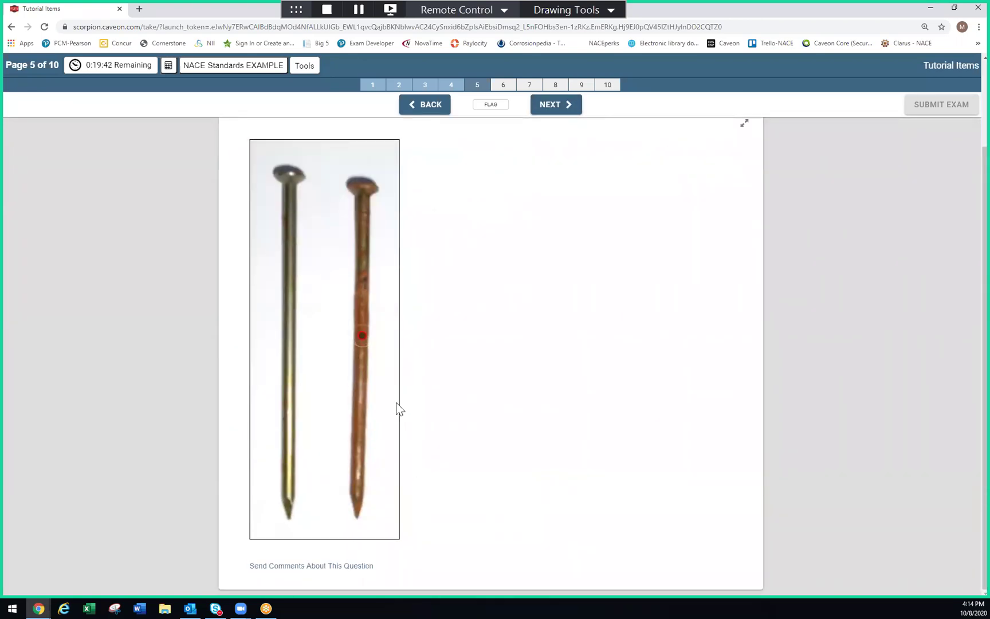
click(290, 569)
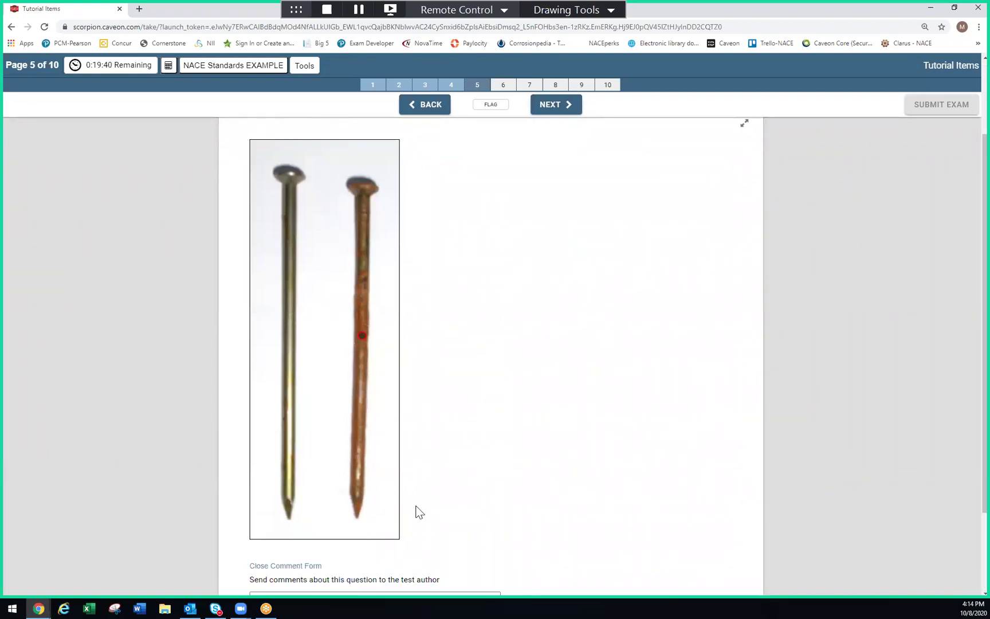
Enter "This is really" as the comment about question 5 and submit it
scroll(378, 496, down, 2)
click(362, 504)
text(This is really)
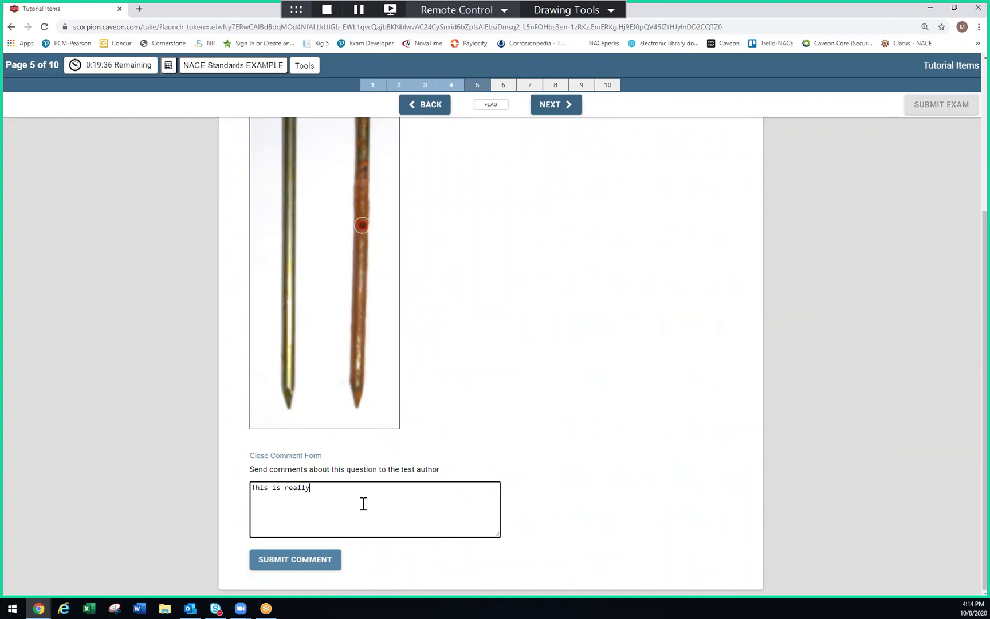
click(301, 564)
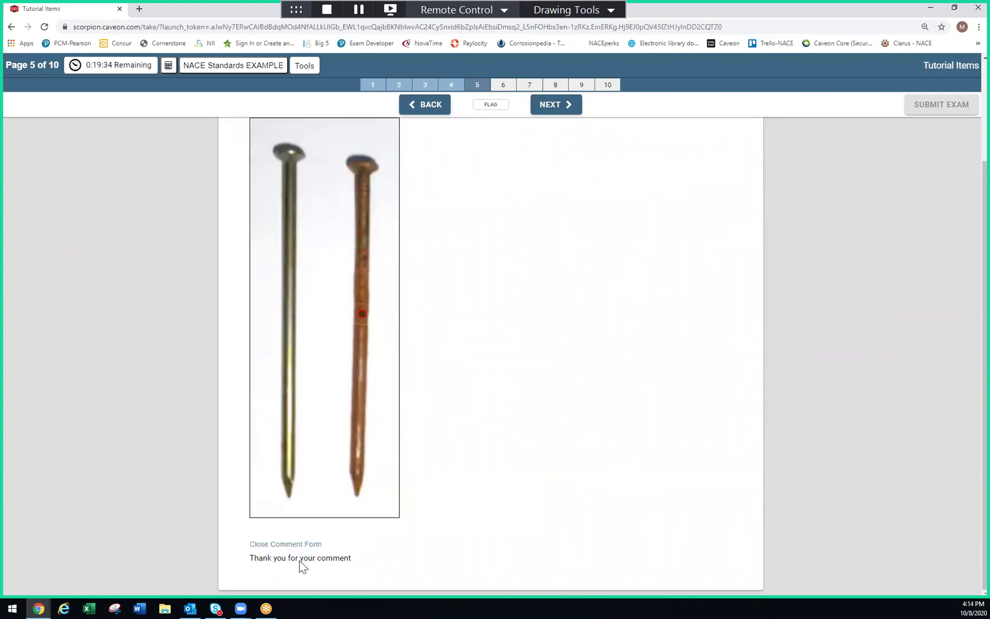
Go to question 6 and judge its options one at a time, answering Yes for numbers such as 10 and No for non-numbers such as SSPC
click(557, 104)
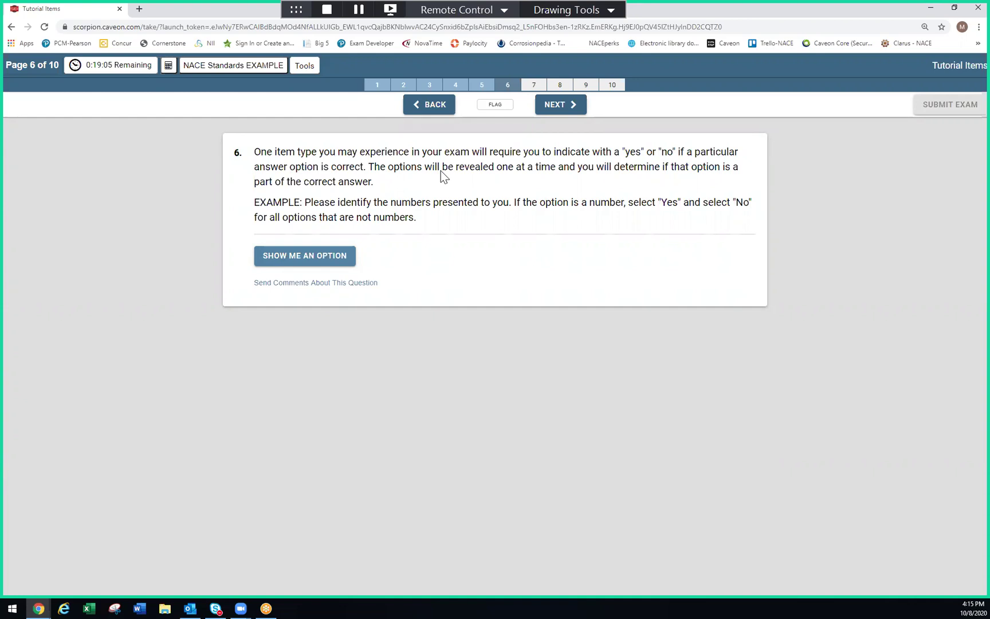
click(293, 264)
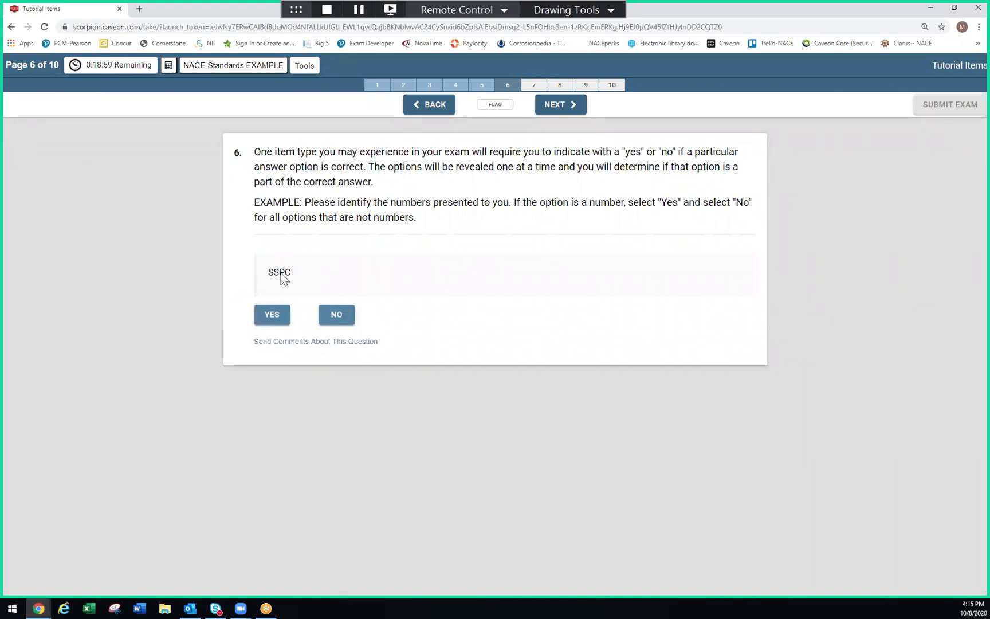
click(338, 315)
click(271, 319)
click(341, 321)
click(338, 322)
click(272, 317)
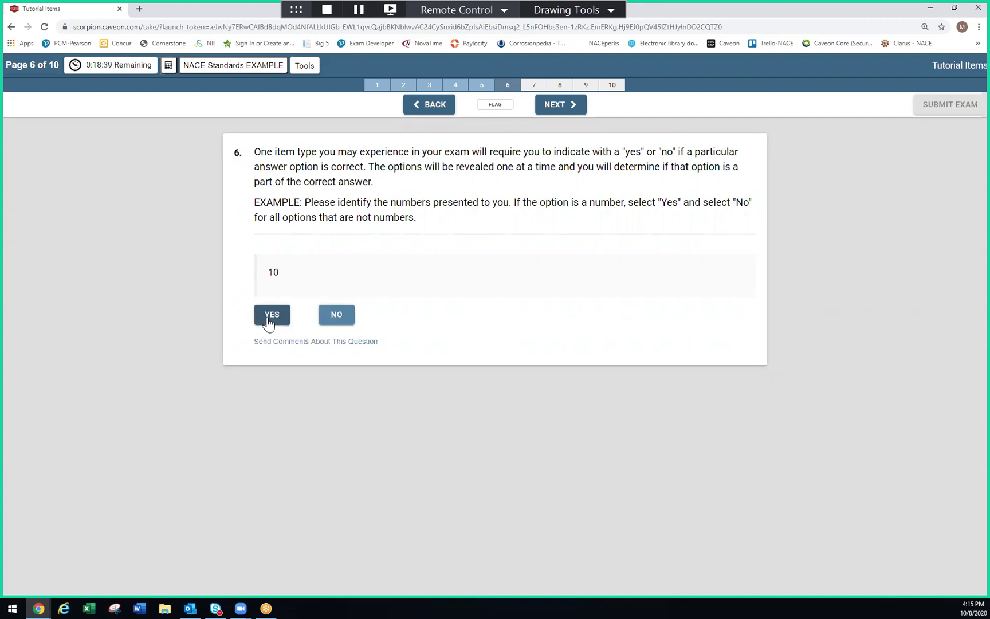
click(269, 318)
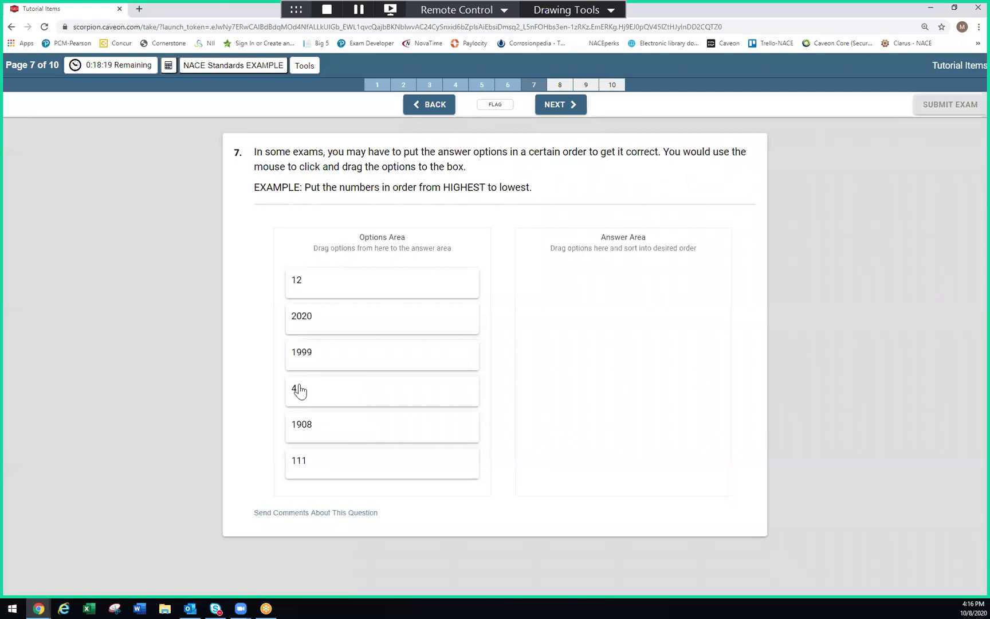
Try arranging 4, 12, 111, 1999 and 2020 from lowest to highest in question 7's answer area
drag(308, 383, 565, 393)
drag(469, 363, 538, 344)
drag(444, 297, 545, 313)
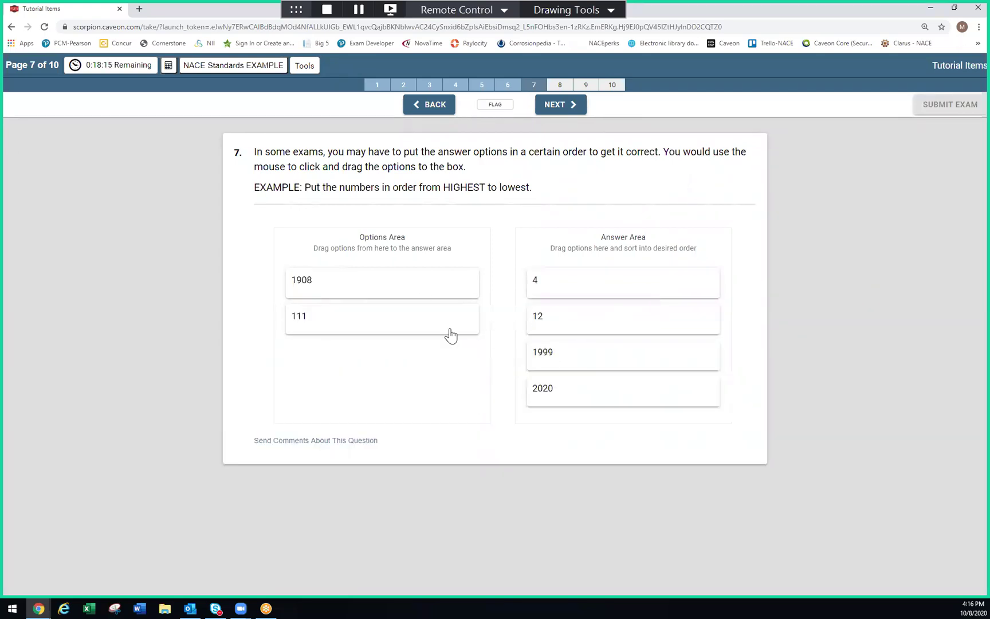
drag(441, 328, 613, 350)
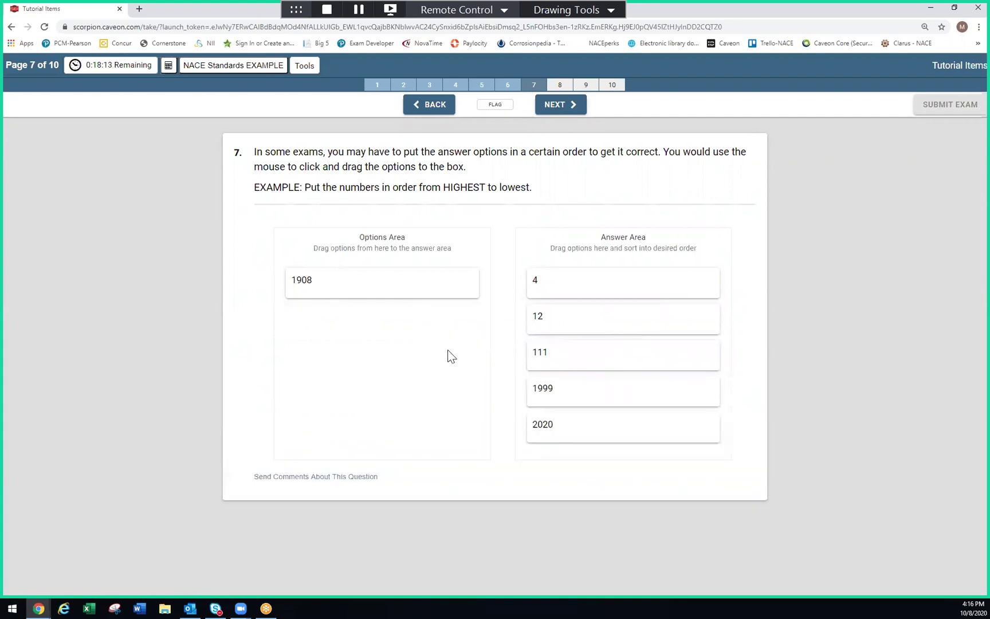
Return all the placed numbers from question 7's answer area to its options area
drag(566, 302, 437, 323)
drag(539, 322, 453, 324)
drag(537, 292, 339, 409)
drag(552, 333, 313, 410)
drag(550, 293, 349, 389)
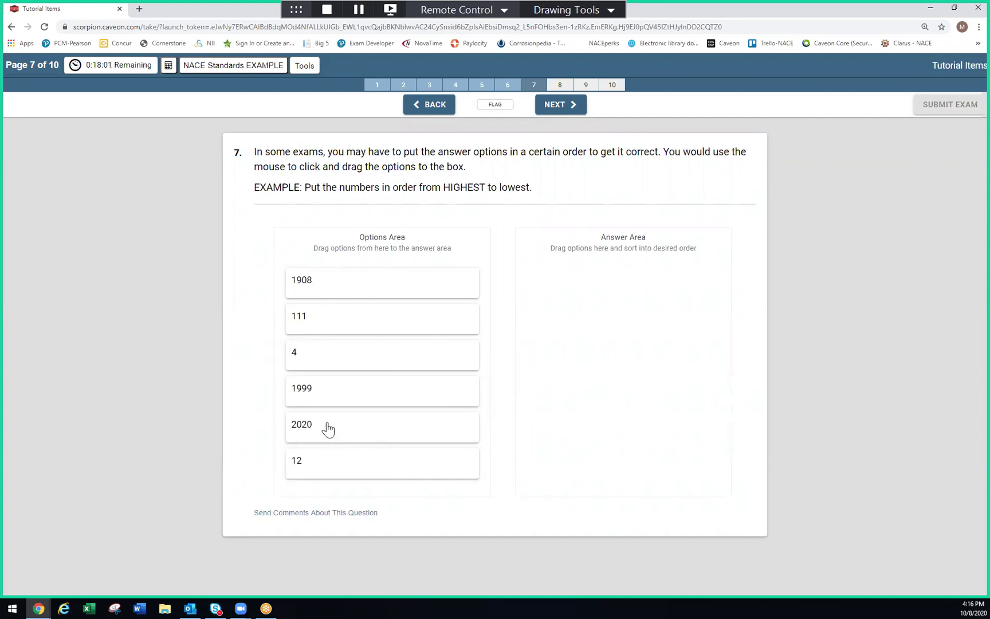
Order question 7's numbers in the answer area from highest to lowest: 2020, 1999, 1908, 111, 12, 4
drag(331, 427, 547, 286)
drag(335, 396, 519, 339)
drag(387, 296, 607, 342)
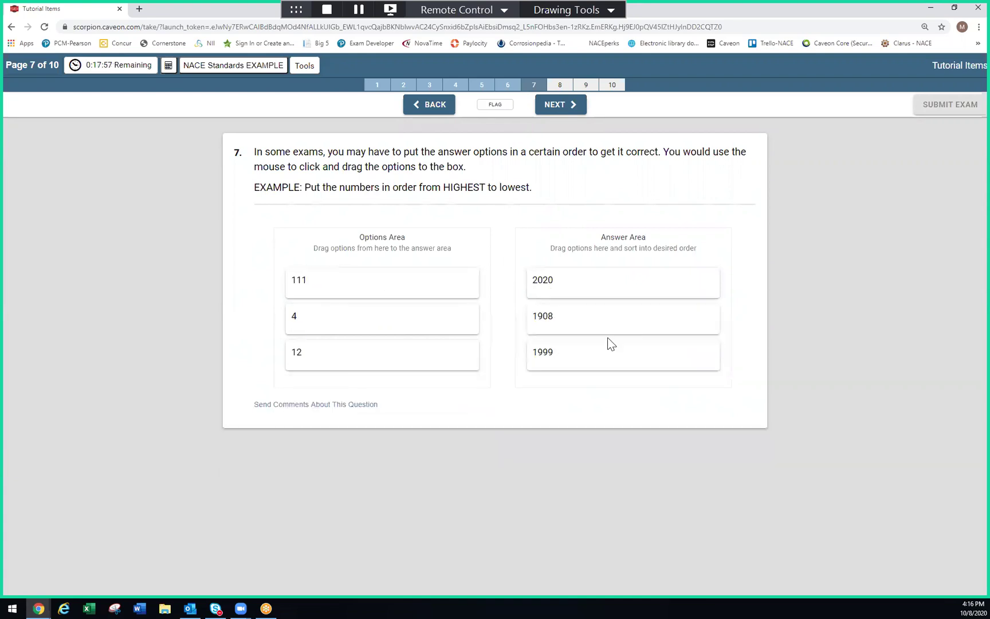
drag(395, 359, 614, 381)
drag(378, 327, 631, 440)
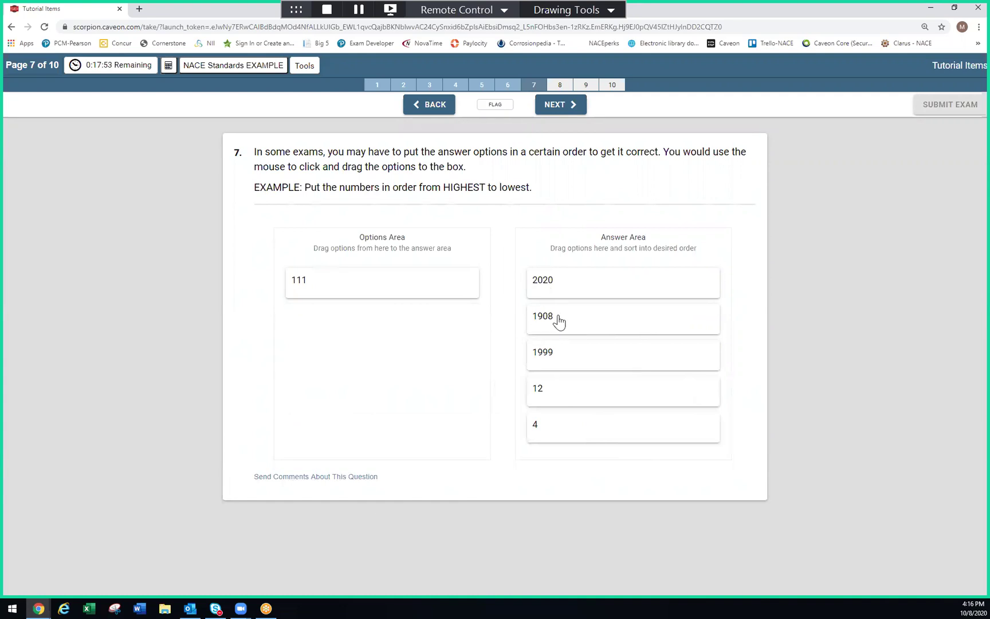
drag(551, 359, 549, 316)
drag(316, 285, 559, 388)
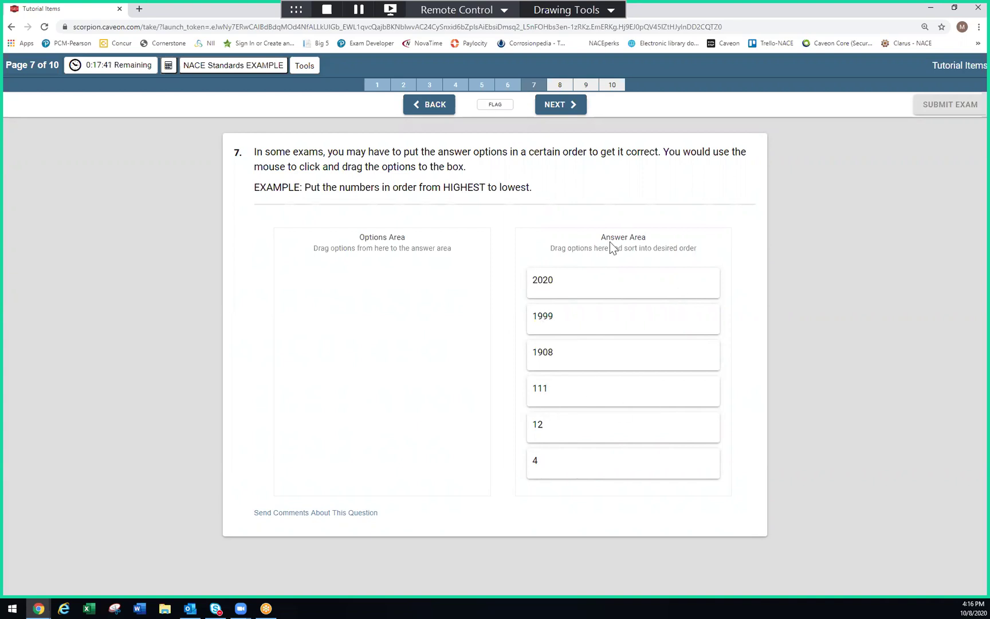
Go to question 8 and demonstrate showing and hiding the calculator twice
click(559, 107)
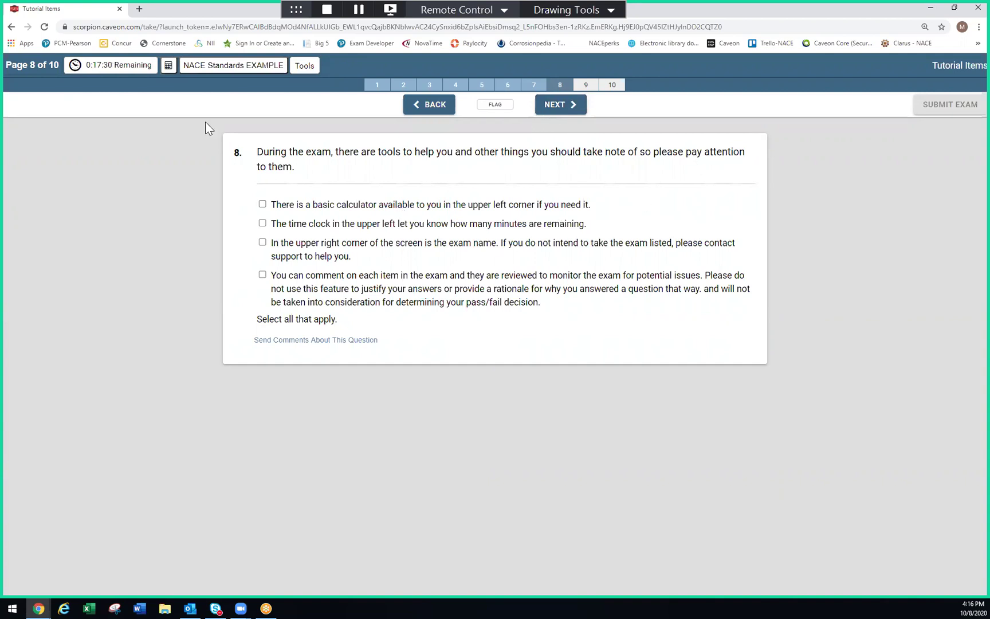
click(168, 67)
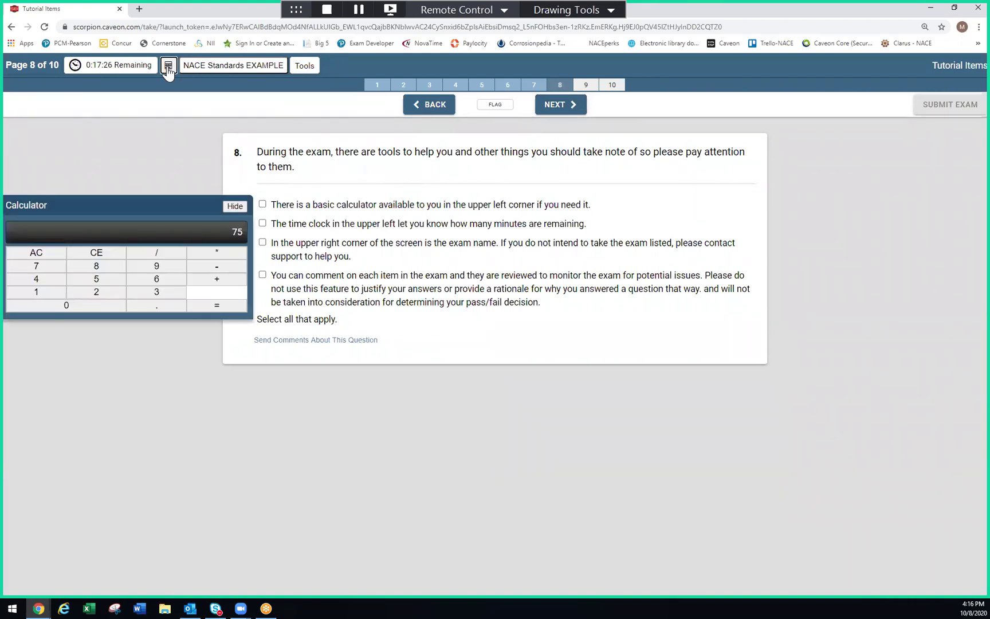
click(168, 67)
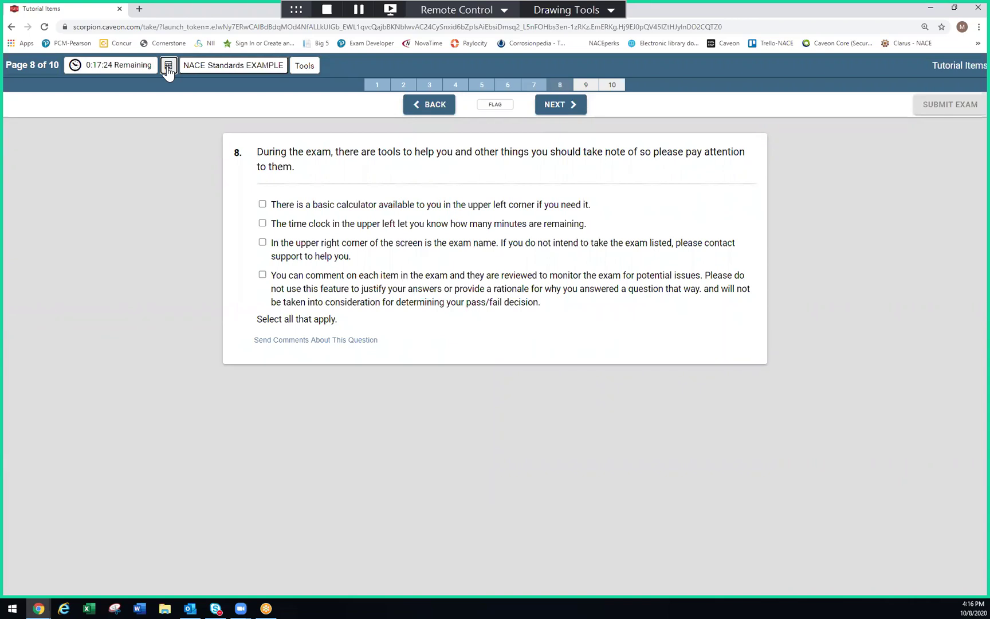
click(168, 67)
click(239, 208)
Submit the comment "Problem it is missing select all at top." about question 8, and close and reopen its comment form
click(292, 342)
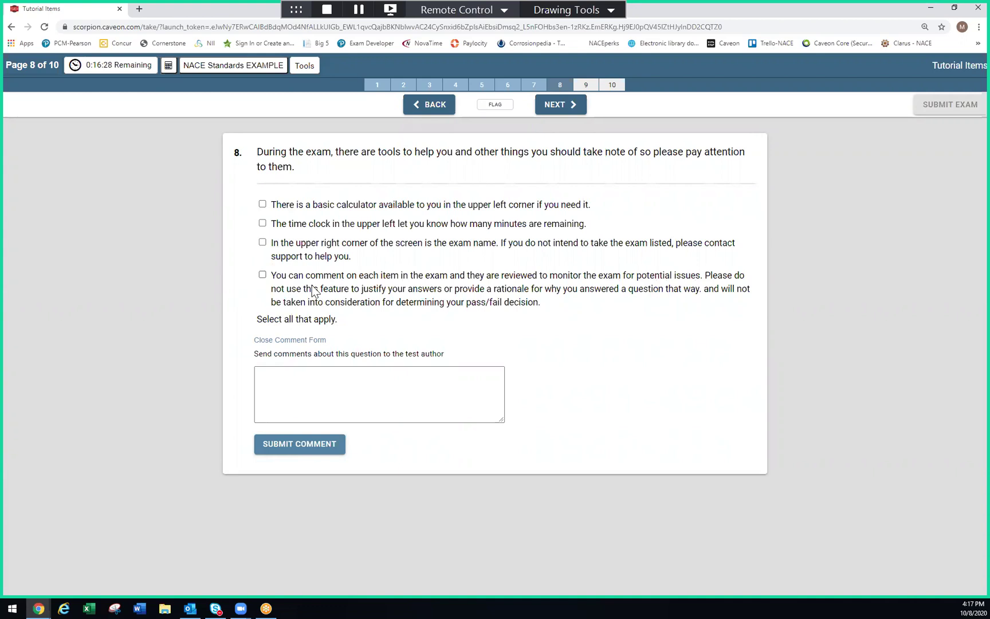
click(284, 382)
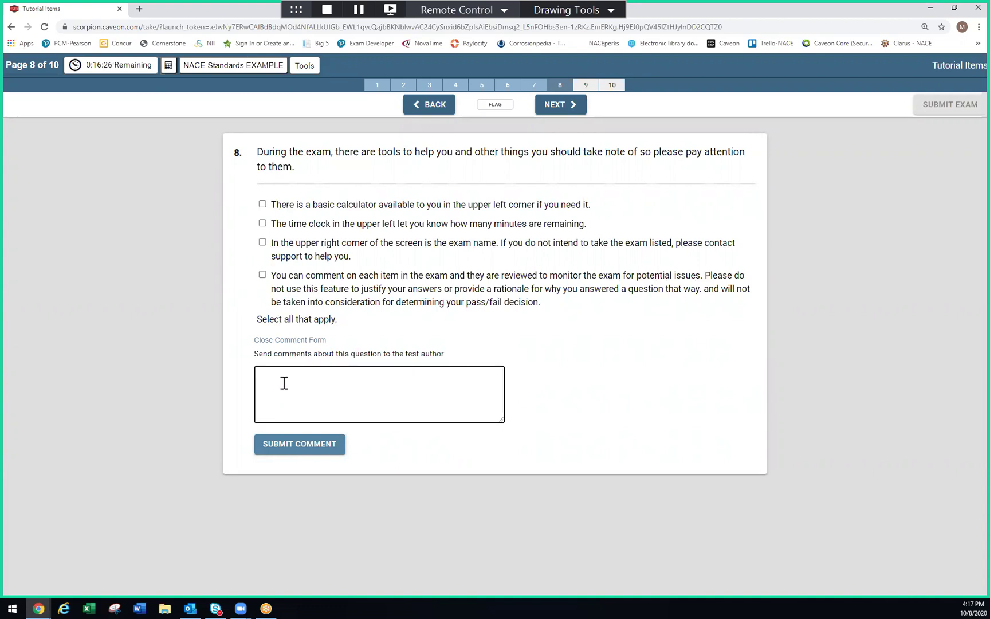
text(Problem it is missing select all at tomp.)
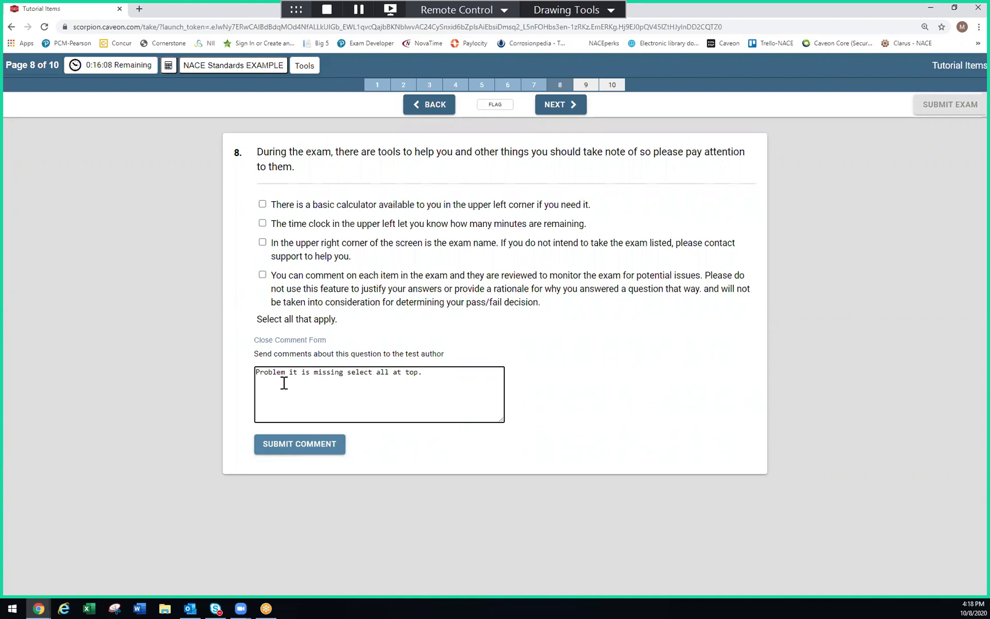
click(294, 442)
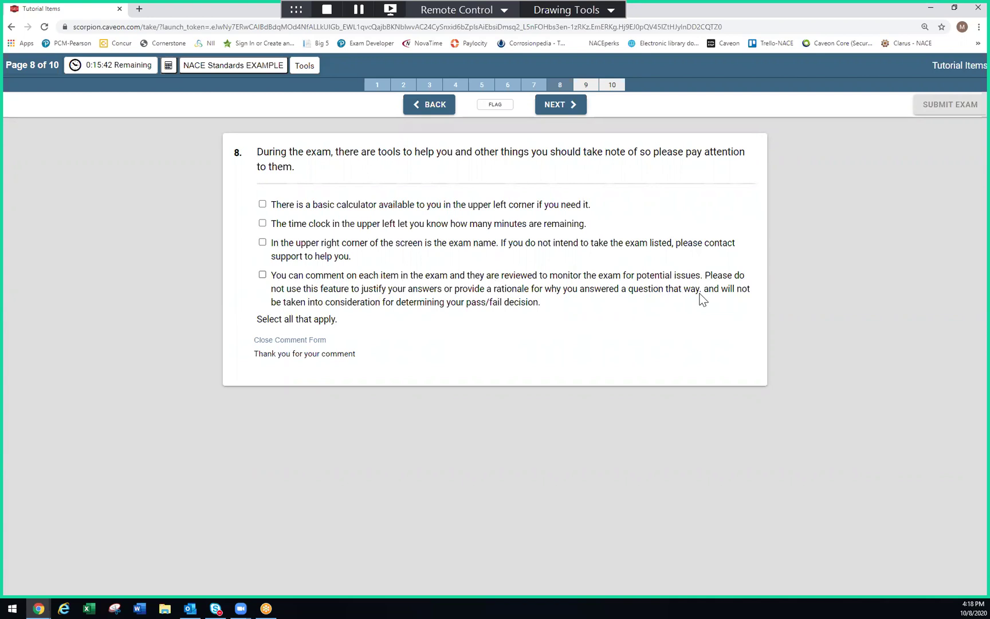
click(303, 343)
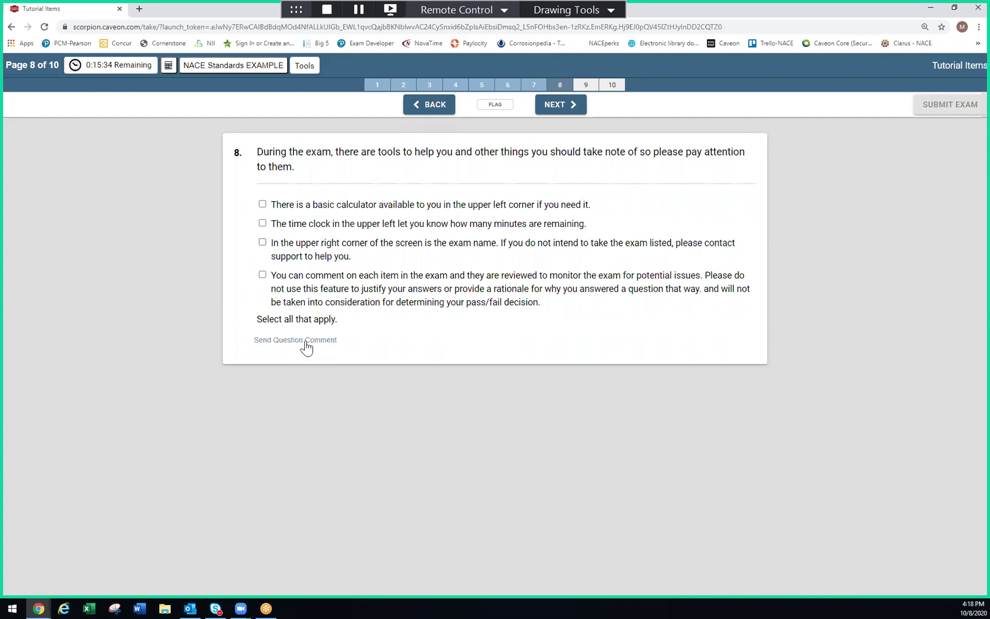
click(306, 343)
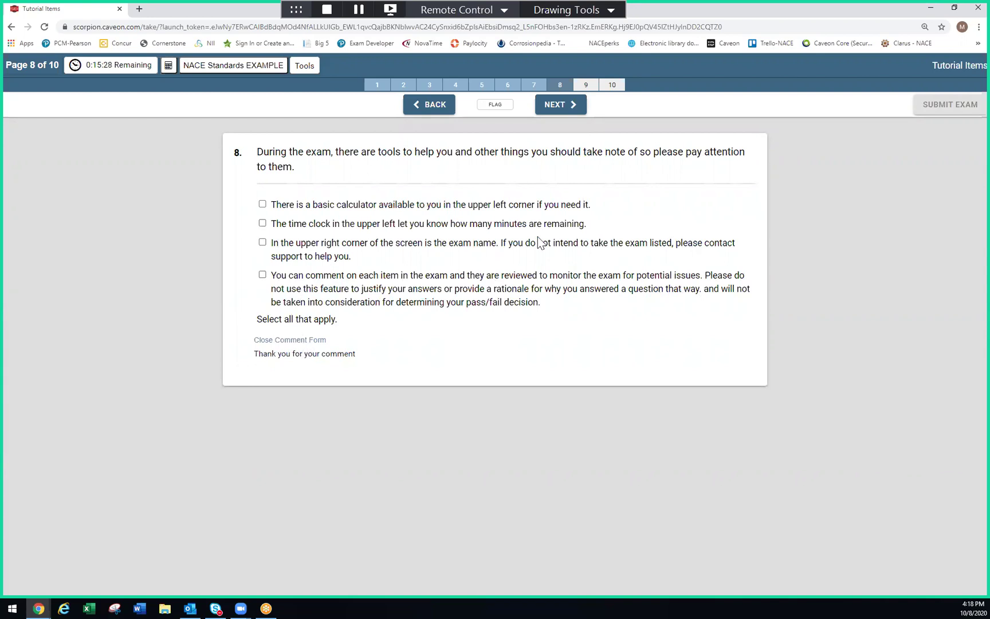
Go to question 9 and draft the comment "previous question has typo." without submitting it, closing and reopening the comment form
click(553, 105)
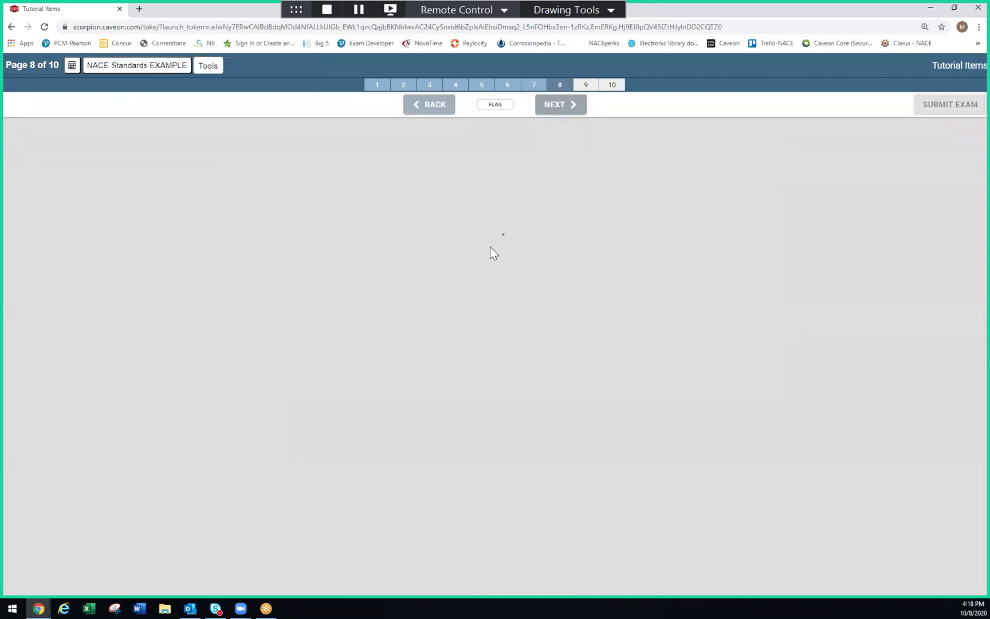
click(328, 378)
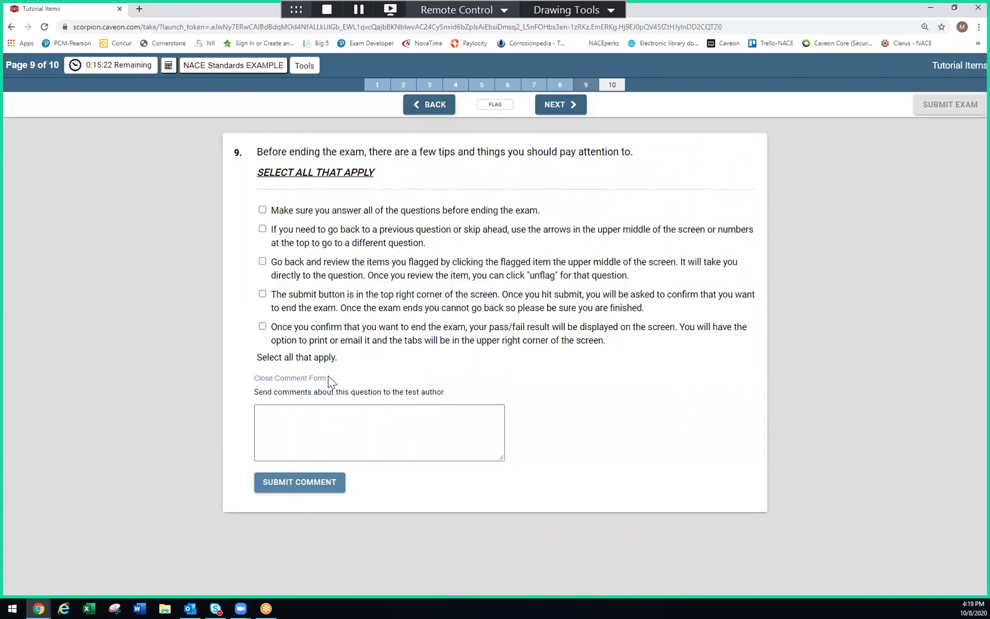
click(308, 421)
text(Previous question has y)
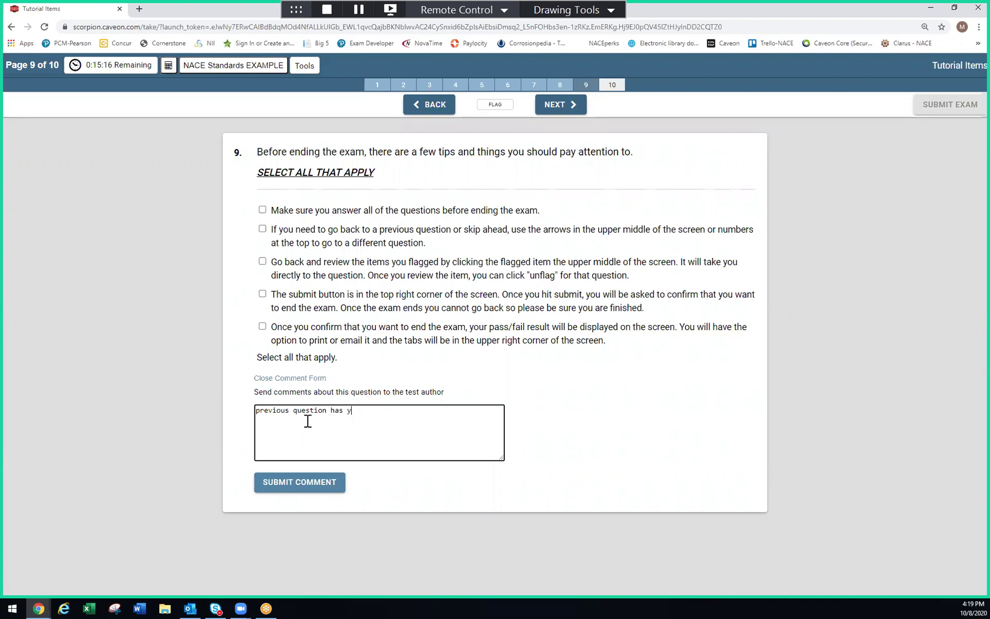
text(ypo.)
click(295, 379)
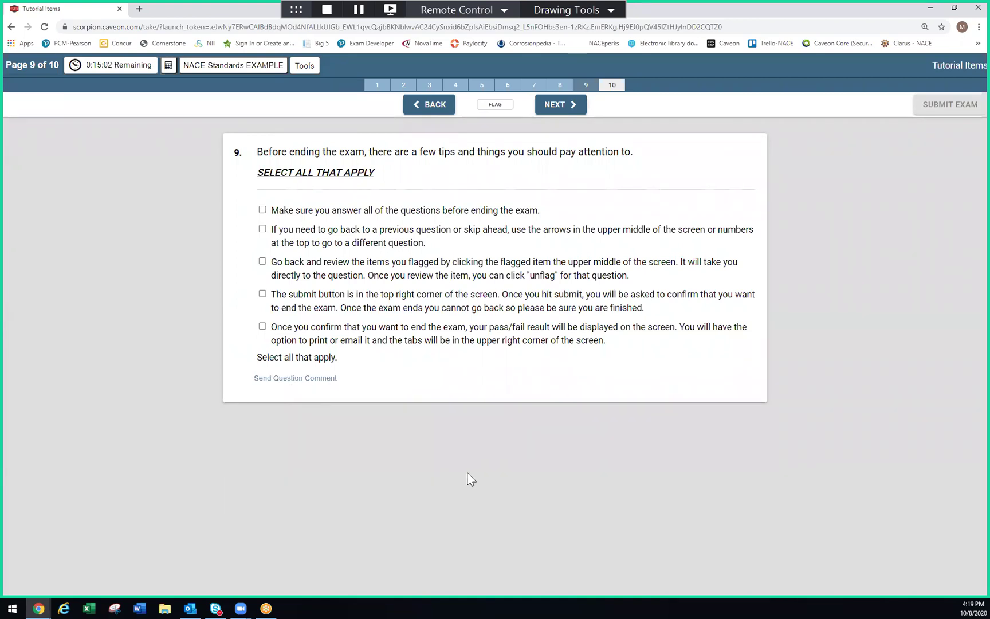
click(286, 379)
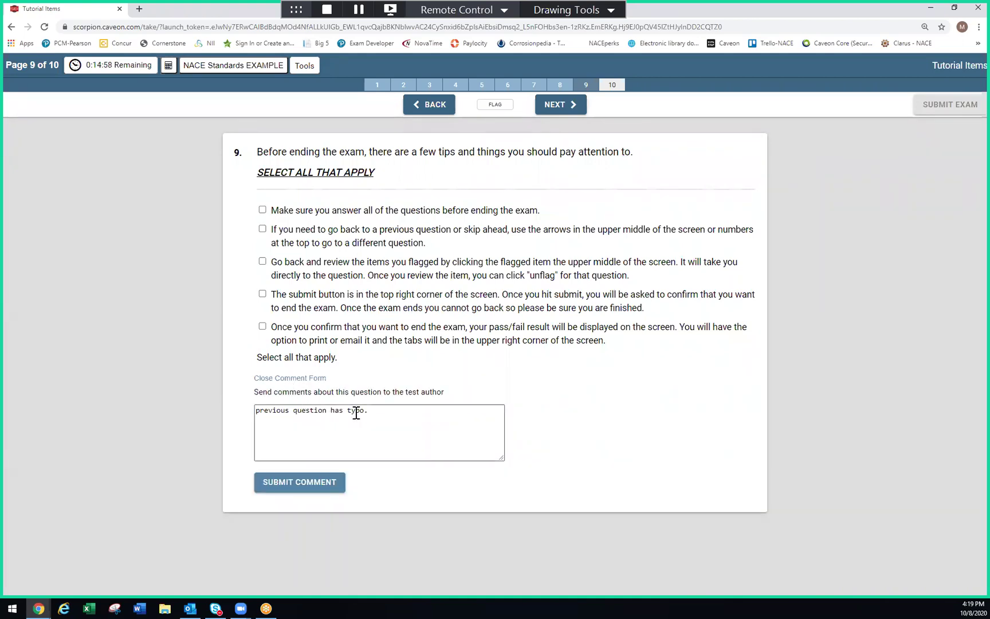
Return to question 8 and select the options about the basic calculator, the time clock and the exam name
click(412, 109)
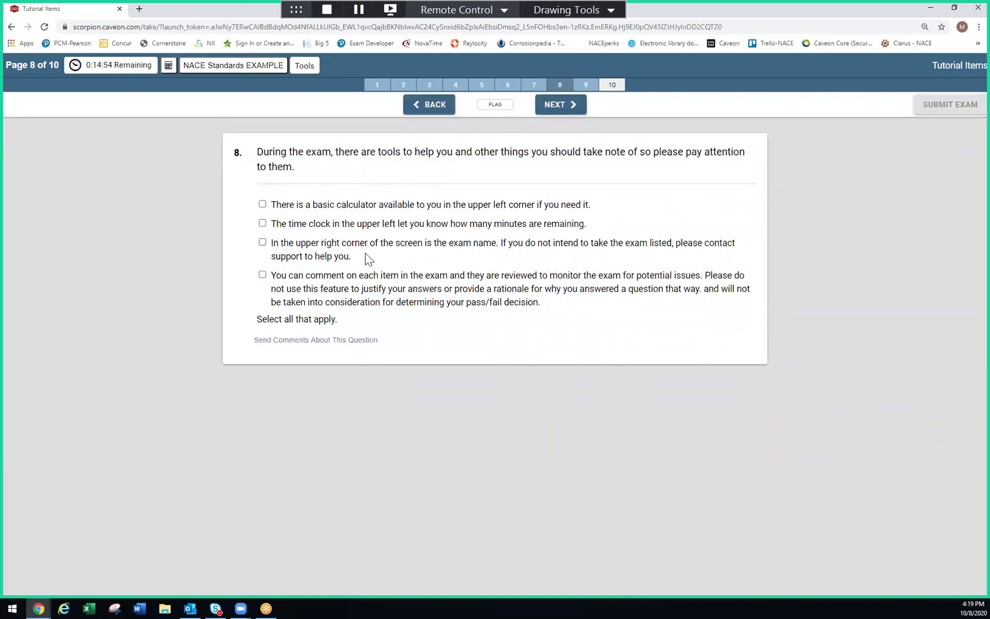
click(263, 224)
click(262, 242)
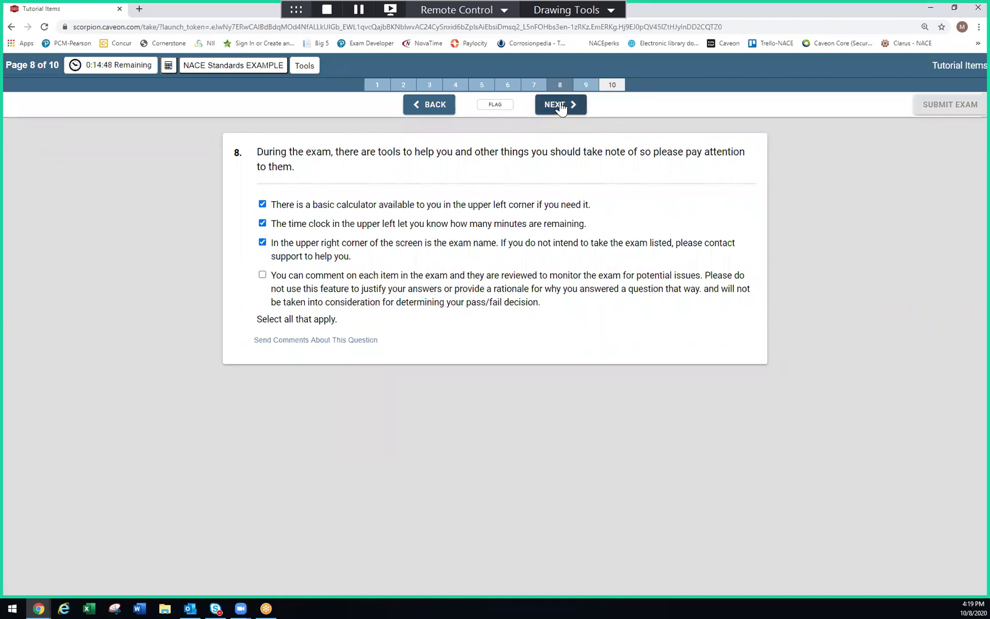
Submit the comment "Also, period is in wrong place in last option." about question 8
click(287, 340)
click(291, 384)
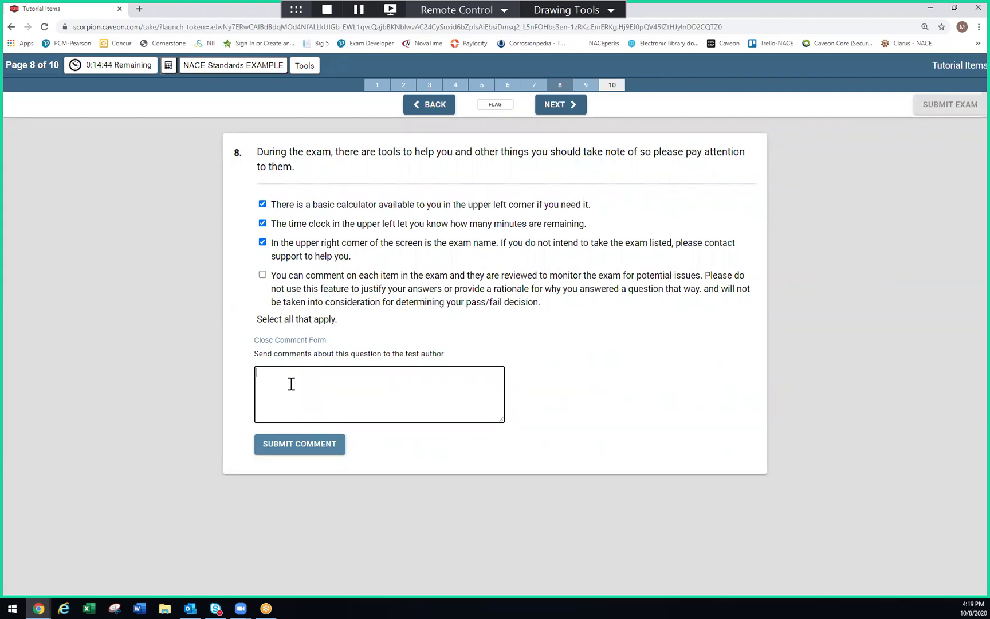
text(Also, period is in wrong place in last option.)
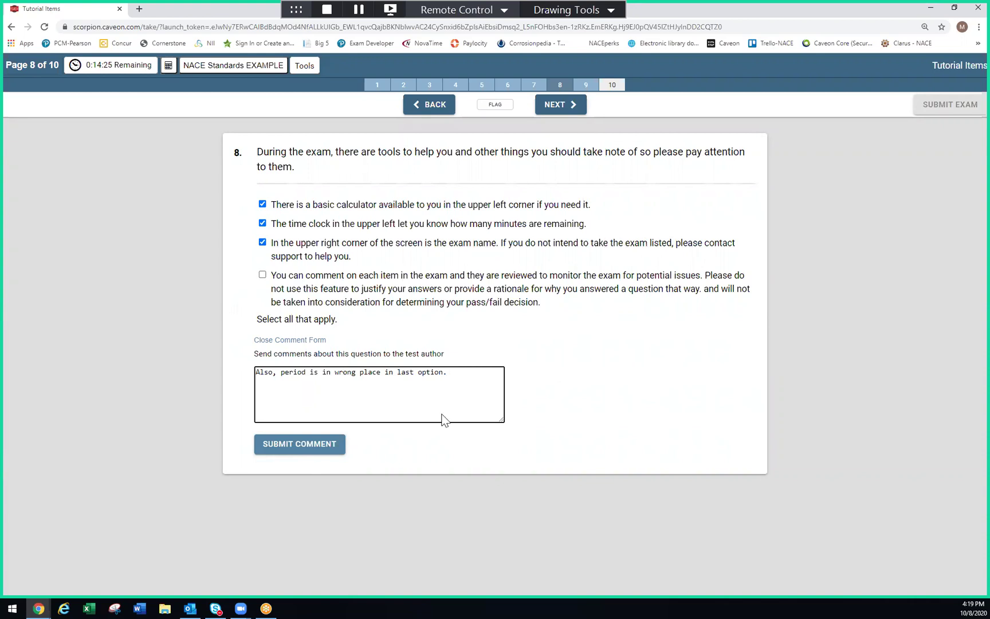
click(301, 453)
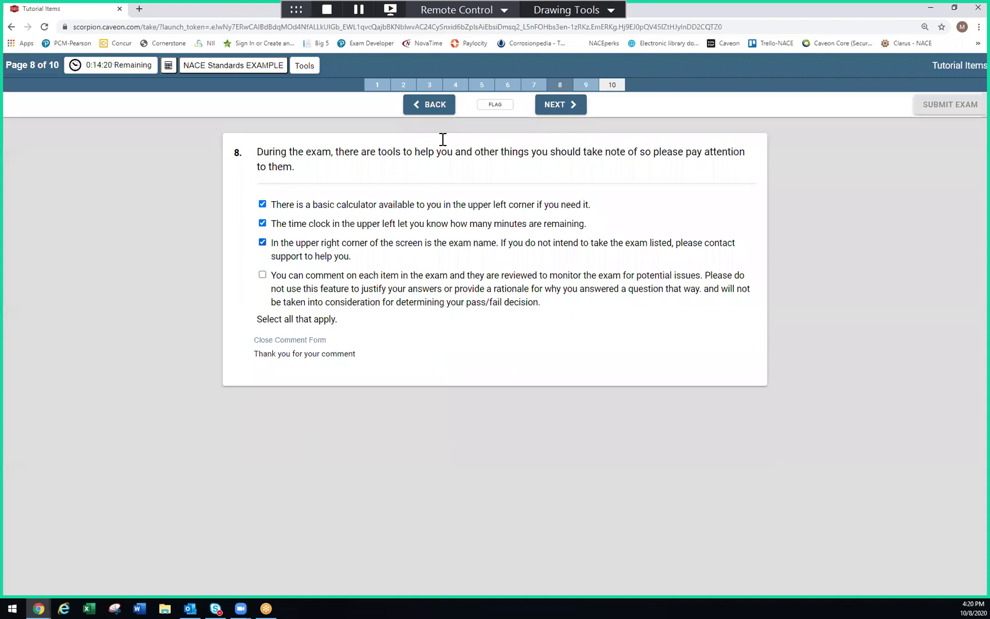
Go to question 9 and select the option about answering all of the questions before ending the exam
click(554, 106)
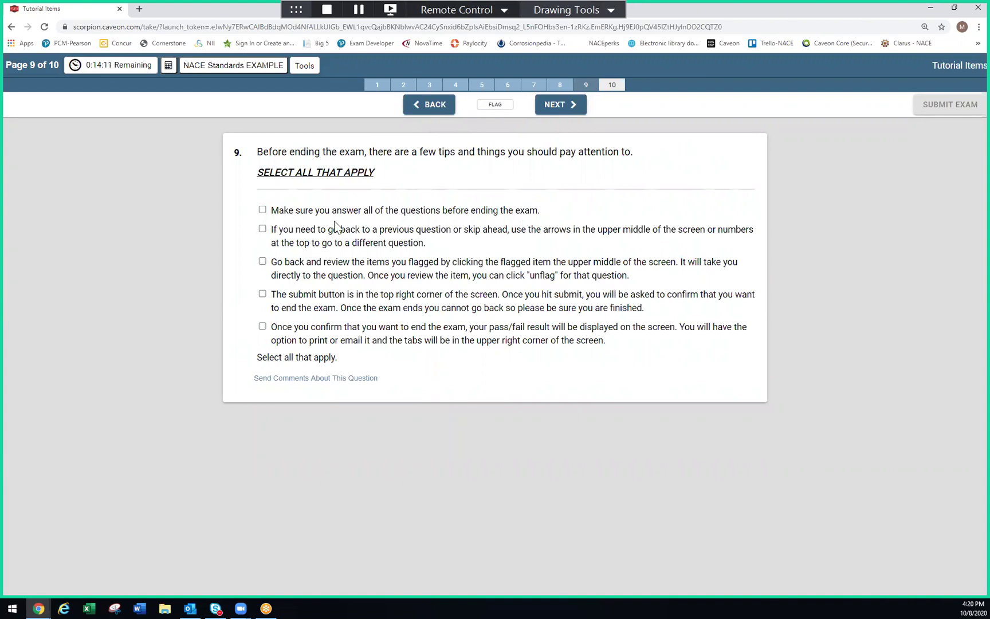
click(263, 211)
Demonstrate jumping directly between questions by visiting question 5, question 10 and question 9
click(480, 87)
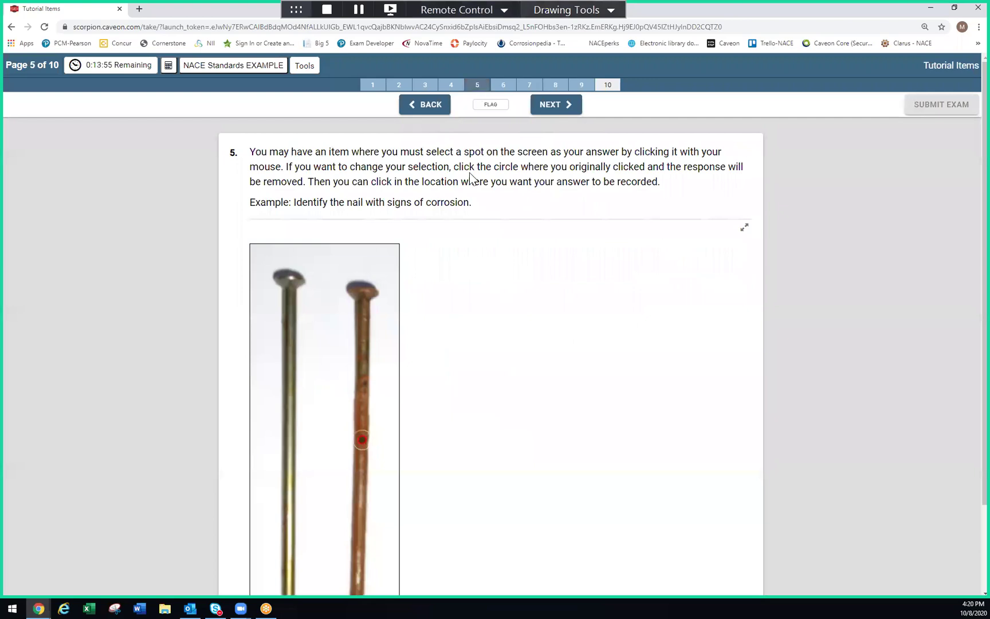
click(606, 84)
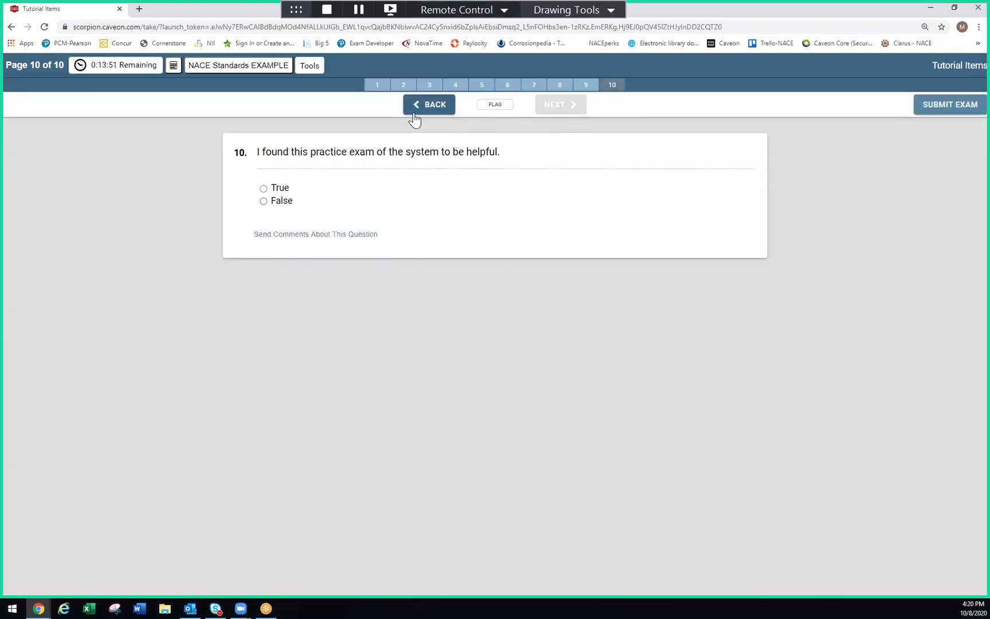
click(583, 85)
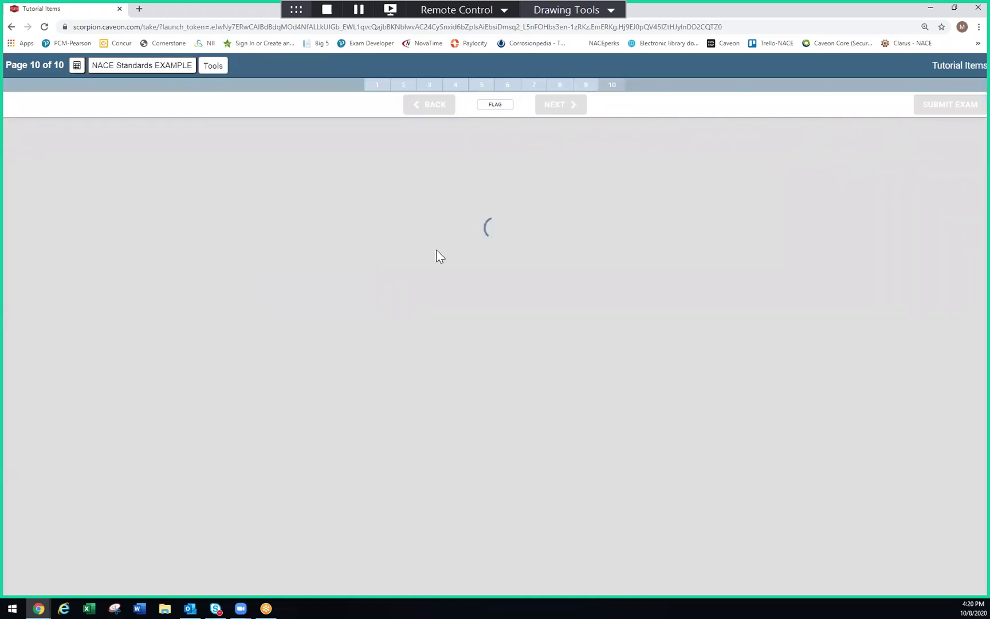
Select question 9's option about going back or skipping ahead, and demonstrate the exam submission prompt by choosing to continue working
click(262, 229)
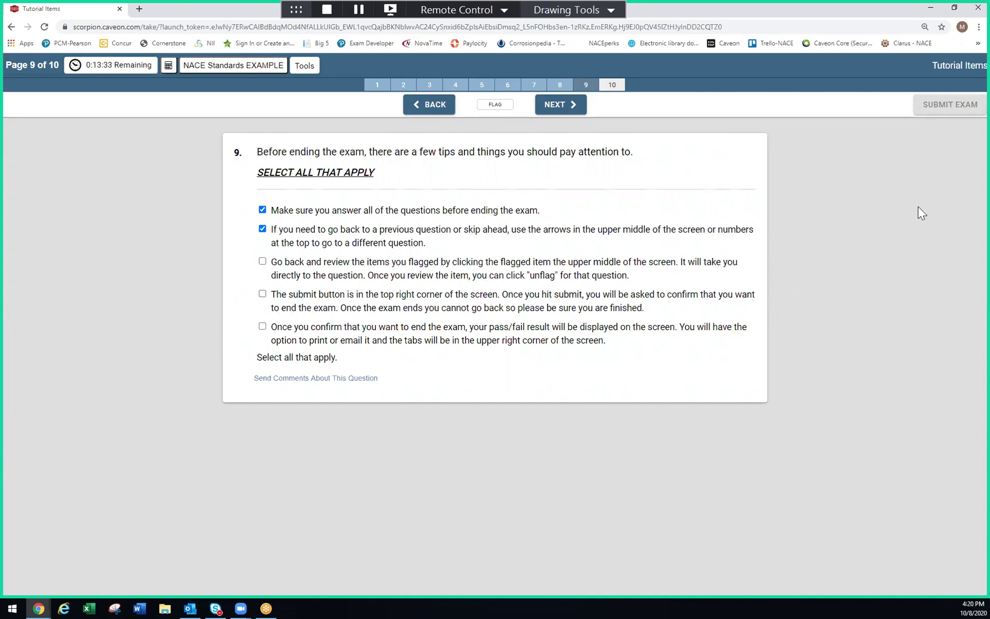
click(941, 106)
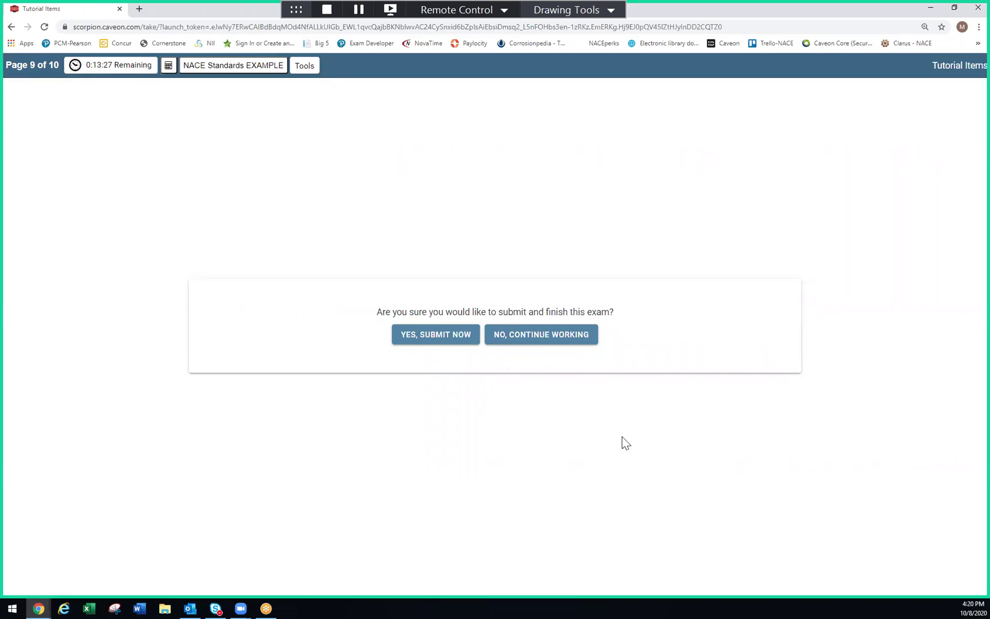
click(537, 335)
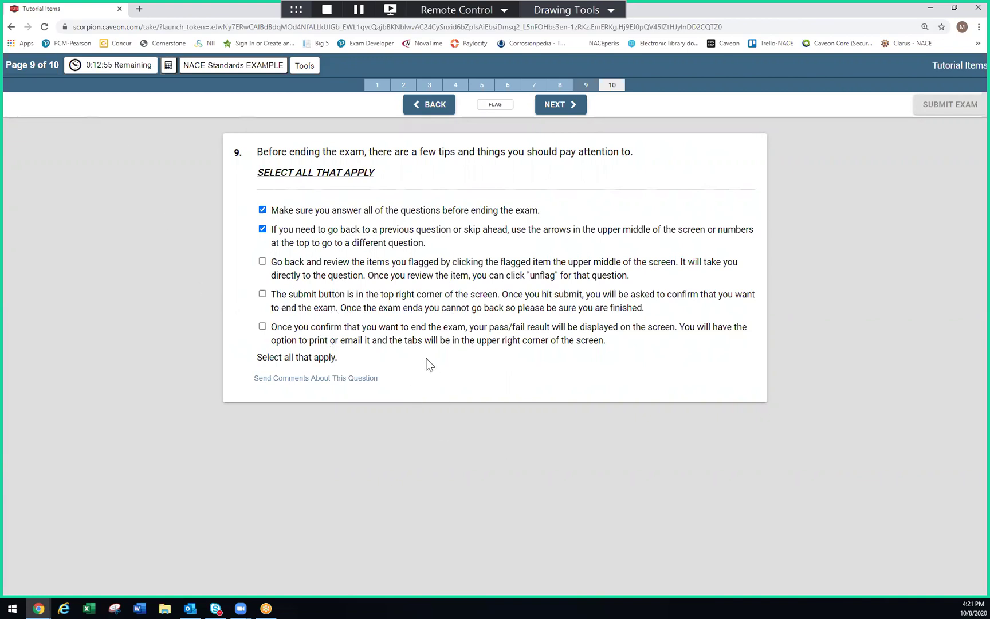
Review the NACE Standards EXAMPLE reference, try highlighting text in the TM0108-2012 description, and hide the document
click(253, 69)
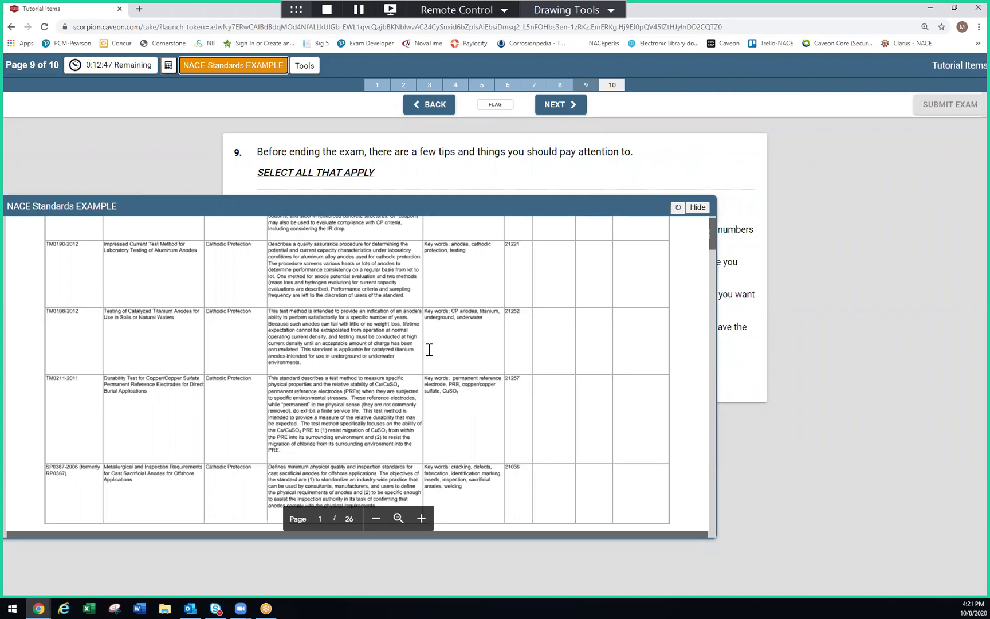
drag(320, 331, 329, 360)
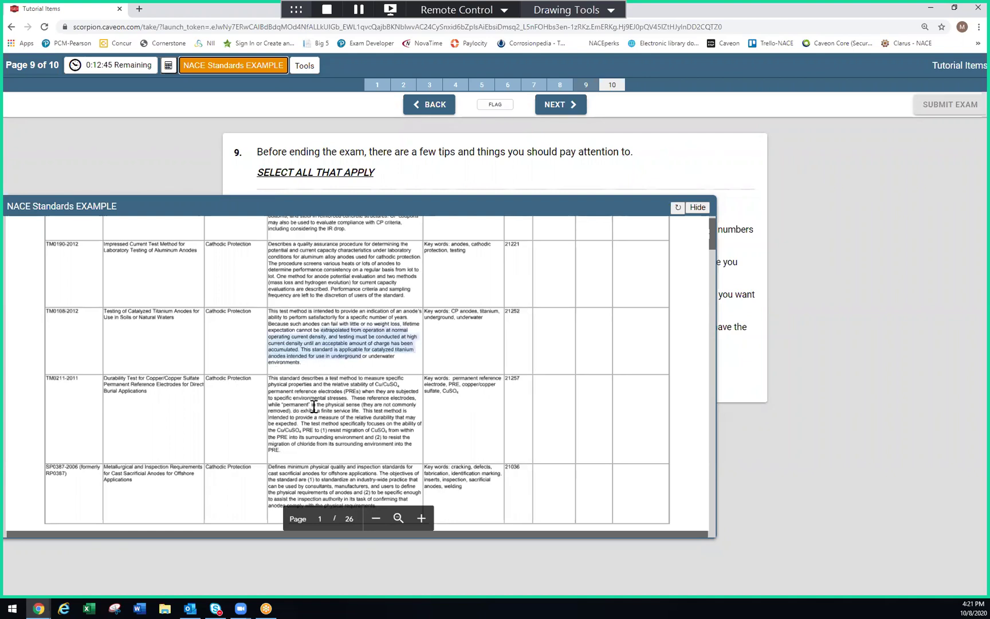
click(370, 432)
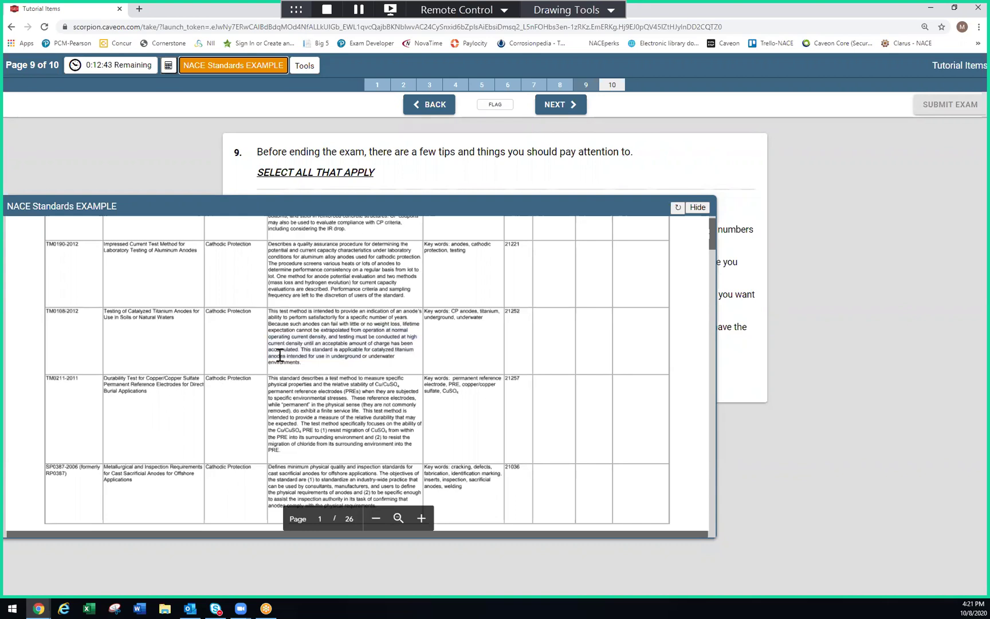
click(697, 208)
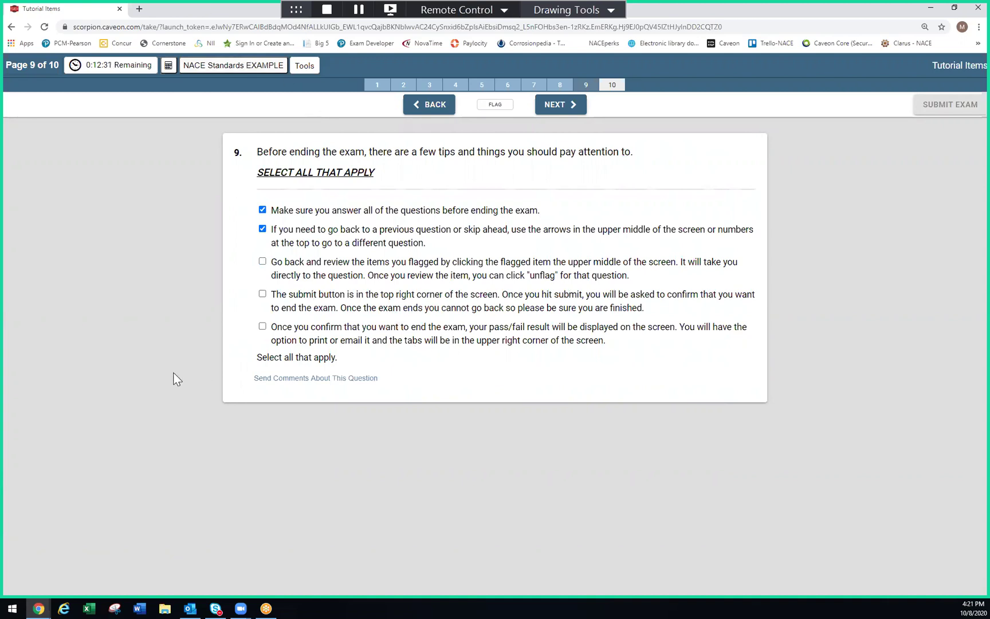
Select question 9's option about the pass/fail result being displayed, and answer True to question 10 about the practice exam being helpful
click(262, 326)
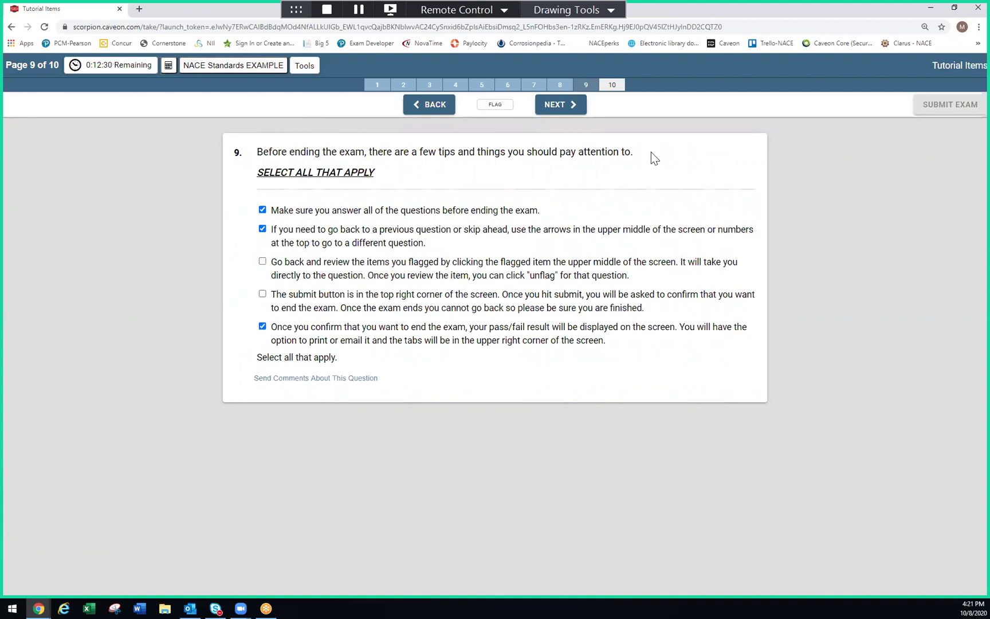
click(562, 105)
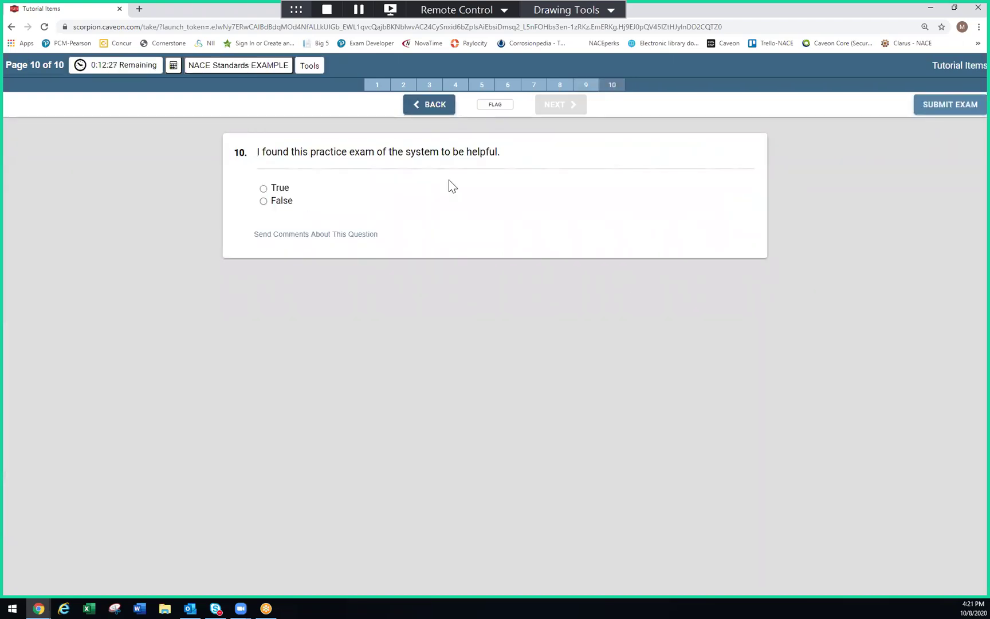
click(262, 189)
Submit the finished practice exam and confirm the submission
click(945, 105)
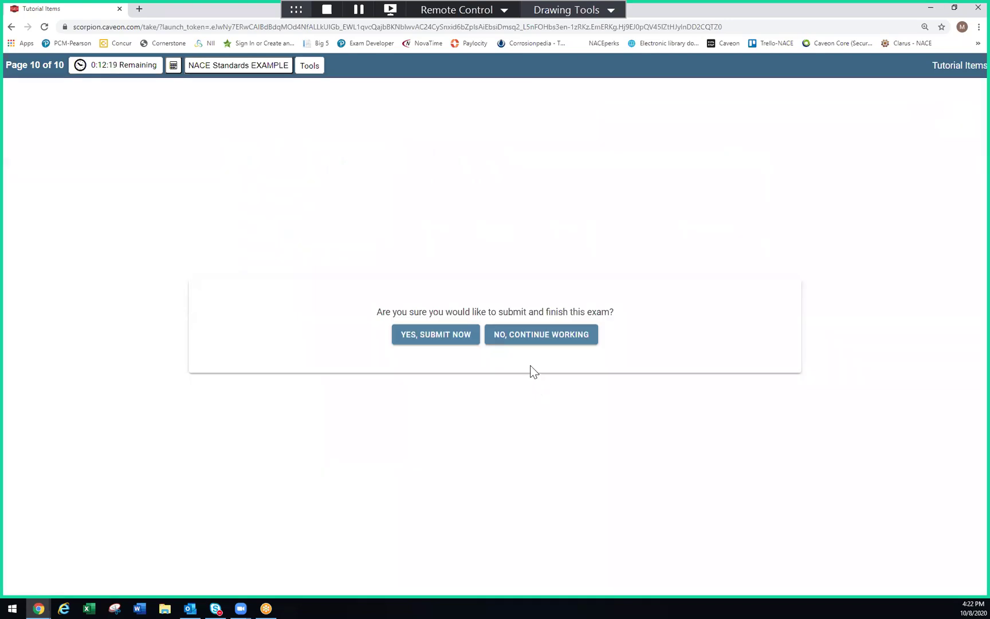
click(420, 338)
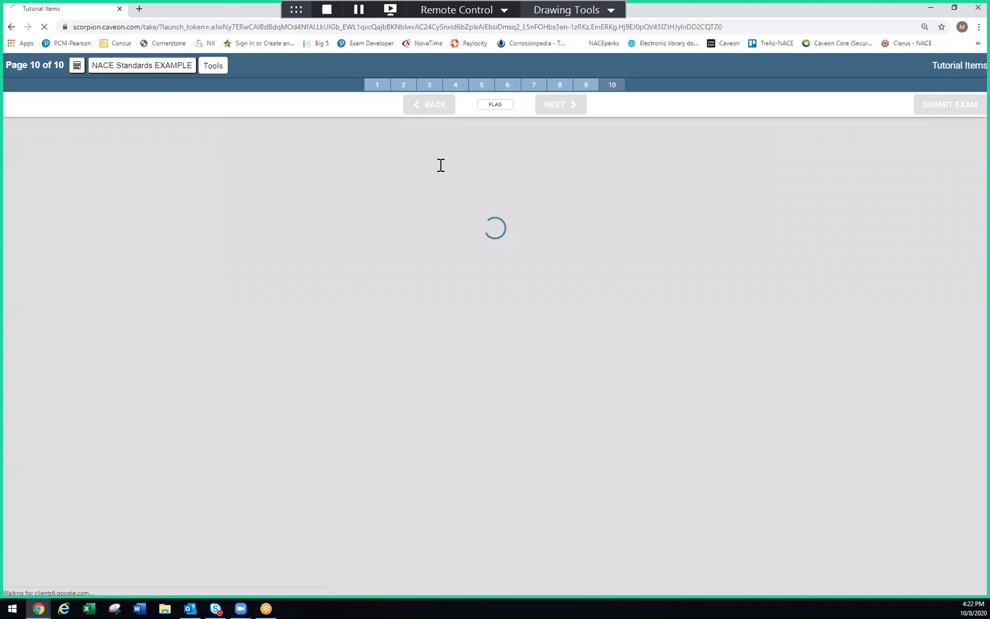